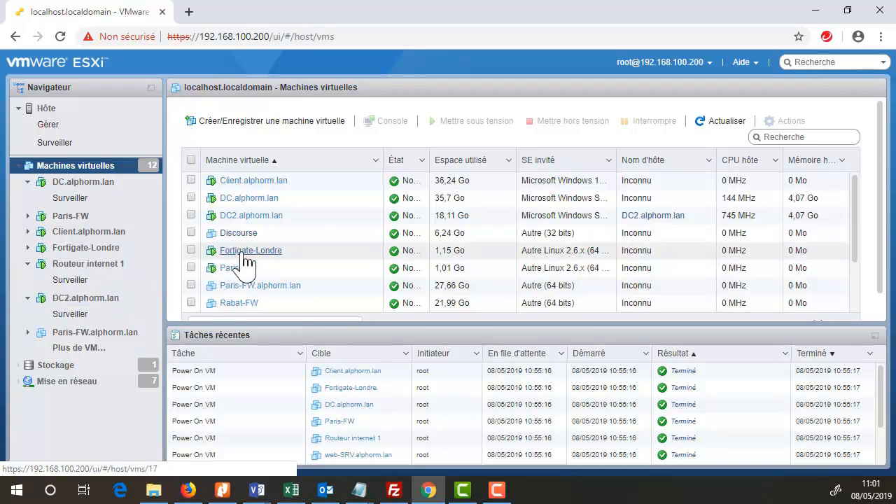
- Open the DC2.alphorm.lan console full screen and close its leftover command prompt window
{"action": "left_click", "coordinate": [133, 297]}
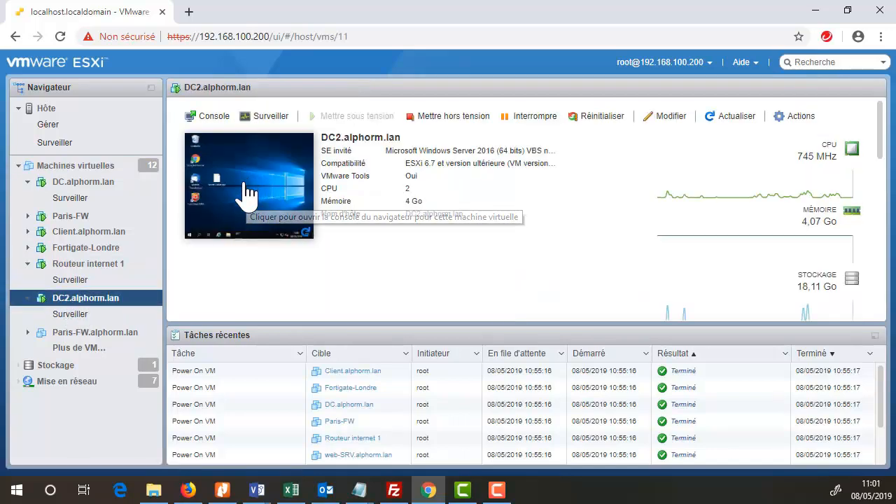
{"action": "left_click", "coordinate": [245, 195]}
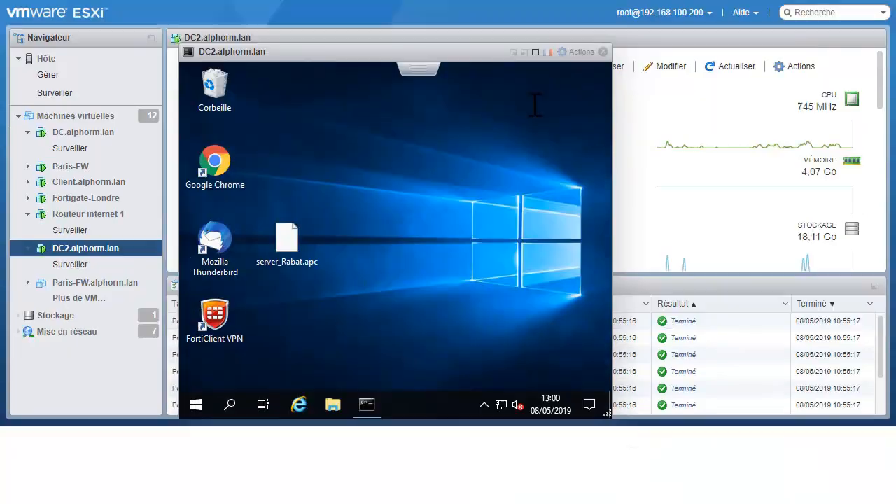
{"action": "left_click", "coordinate": [535, 102]}
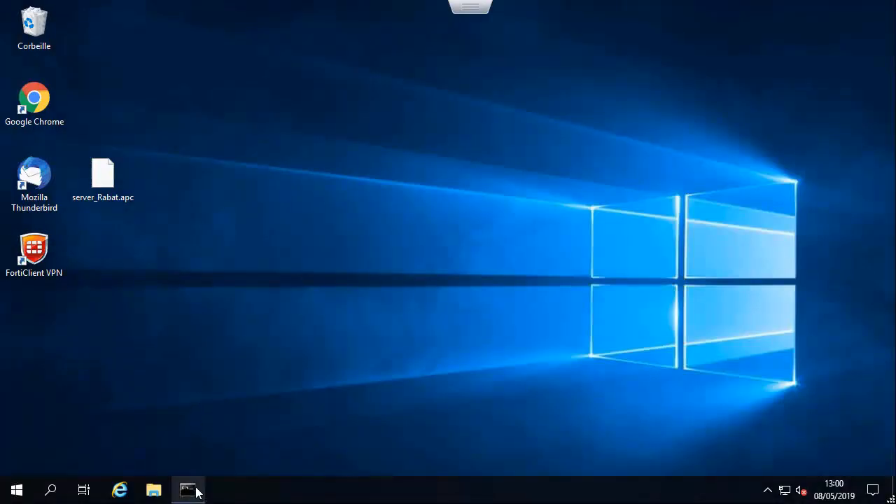
{"action": "left_click", "coordinate": [190, 490]}
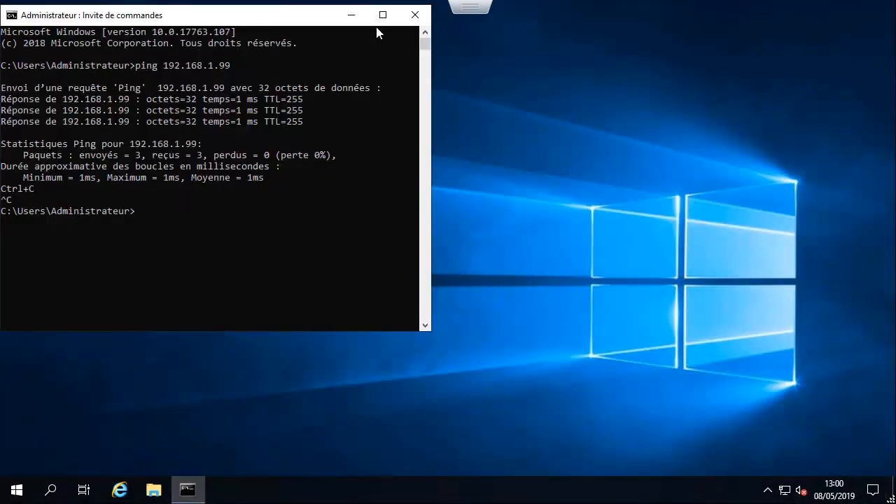
{"action": "left_click", "coordinate": [415, 15]}
- Launch an administrator Command Prompt and ping 10.1.1.100 successfully
{"action": "left_click", "coordinate": [51, 491]}
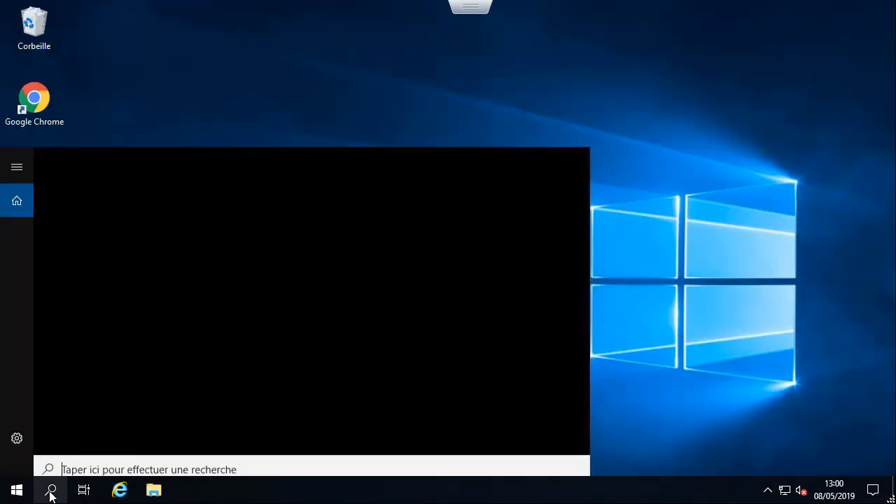
{"action": "type", "text": "cmd"}
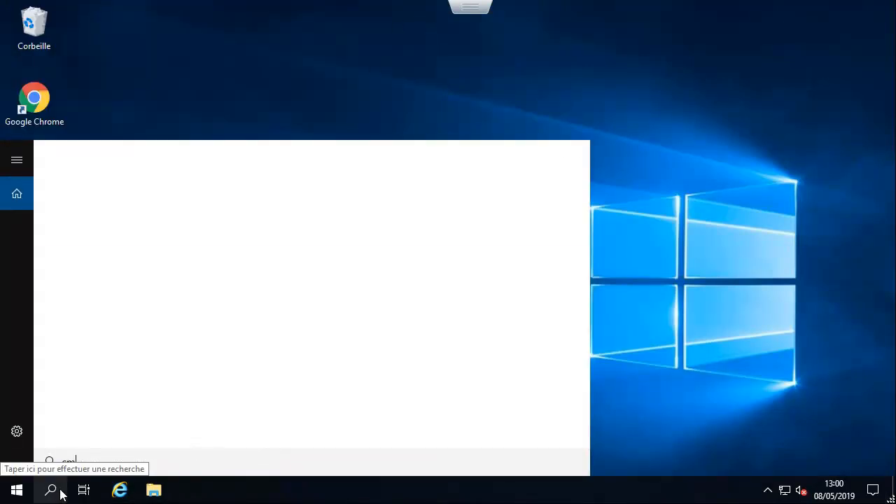
{"action": "key", "text": "Return"}
{"action": "type", "text": "pin"}
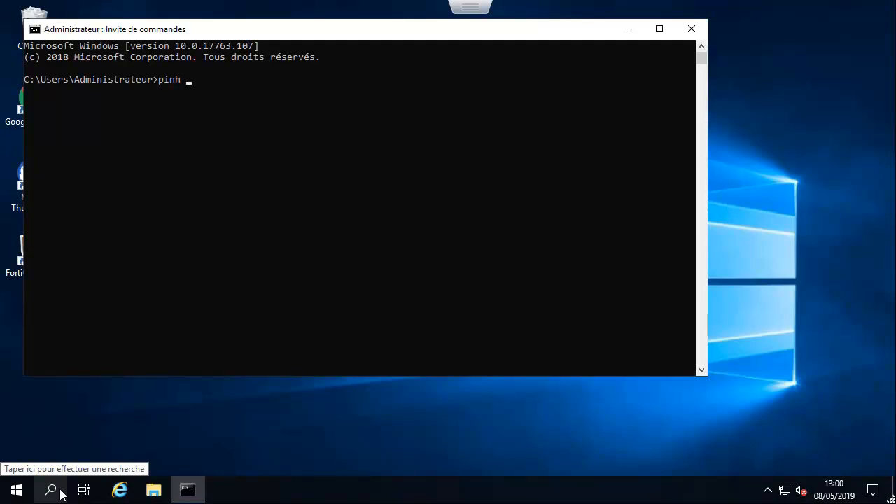
{"action": "type", "text": "g 10.1.1.100"}
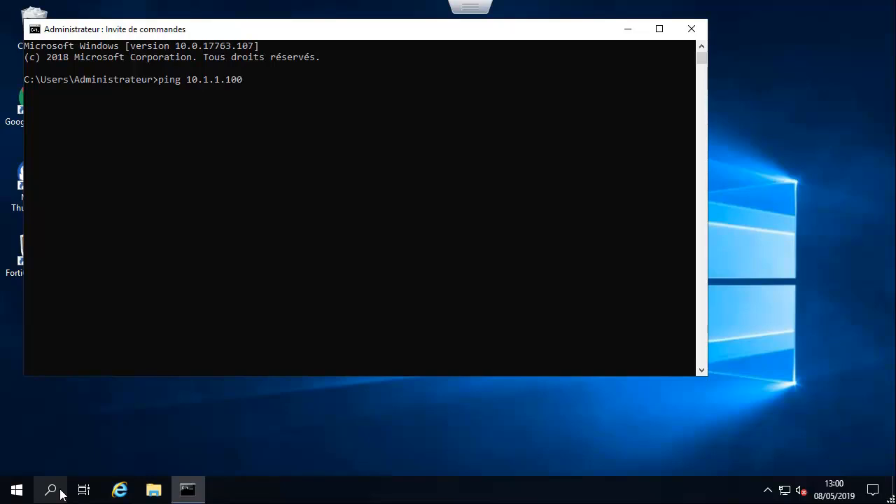
{"action": "key", "text": "Return"}
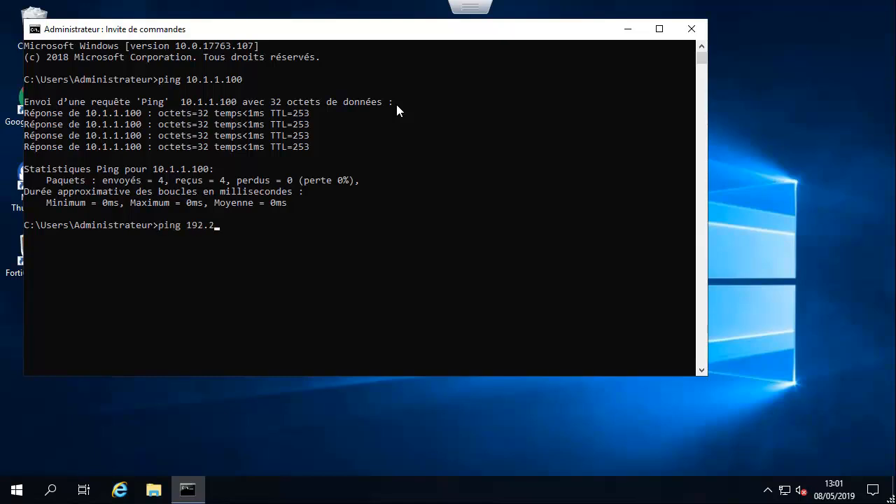
- Ping 192.168.1.99, stop it after the timeouts, and close the prompt
{"action": "type", "text": "68"}
{"action": "key", "text": "BackSpace"}
{"action": "key", "text": "BackSpace"}
{"action": "key", "text": "Return"}
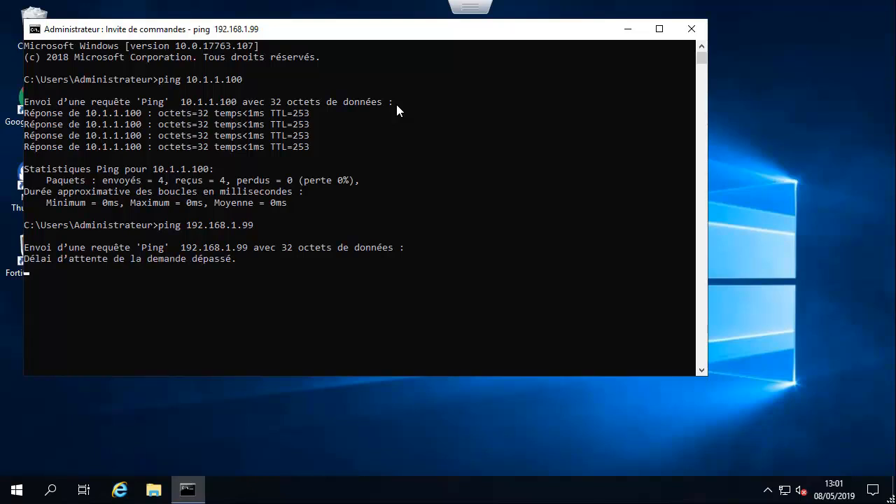
{"action": "key", "text": "ctrl+c"}
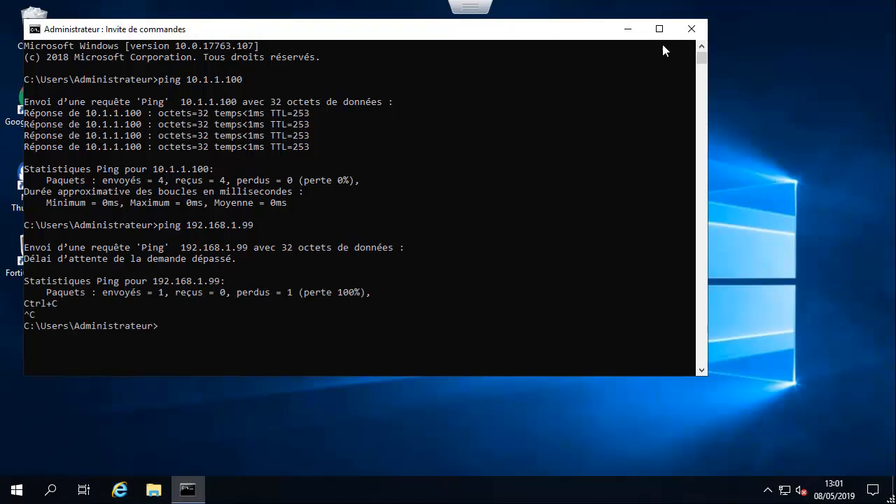
{"action": "left_click", "coordinate": [691, 29]}
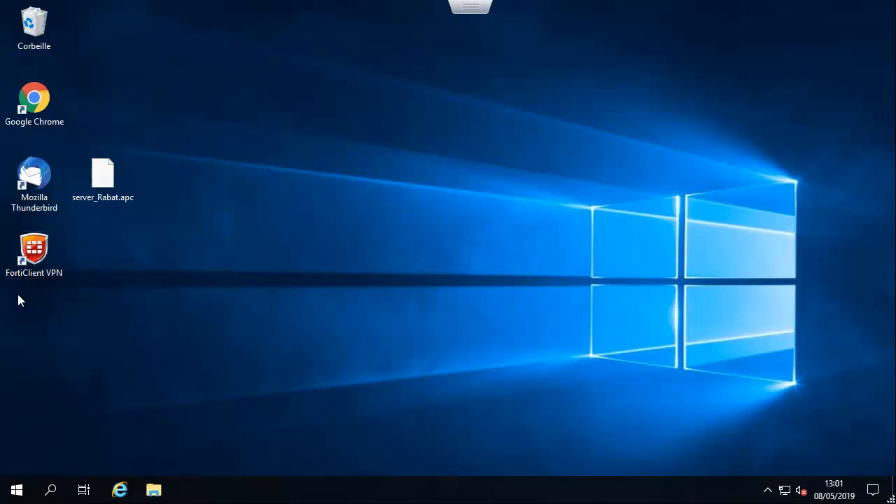
- Launch FortiClient VPN, find no VPN configured, close it and exit the full-screen console
{"action": "double_click", "coordinate": [50, 259]}
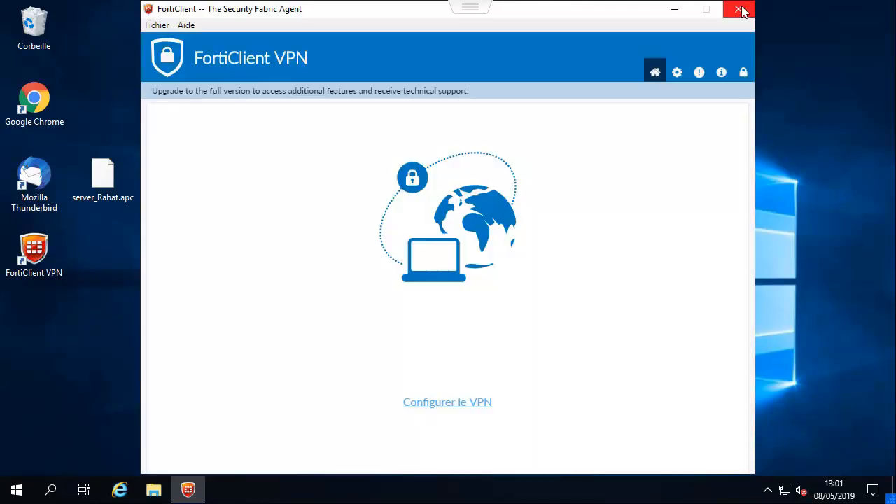
{"action": "left_click", "coordinate": [739, 9]}
{"action": "mouse_move", "coordinate": [438, 25]}
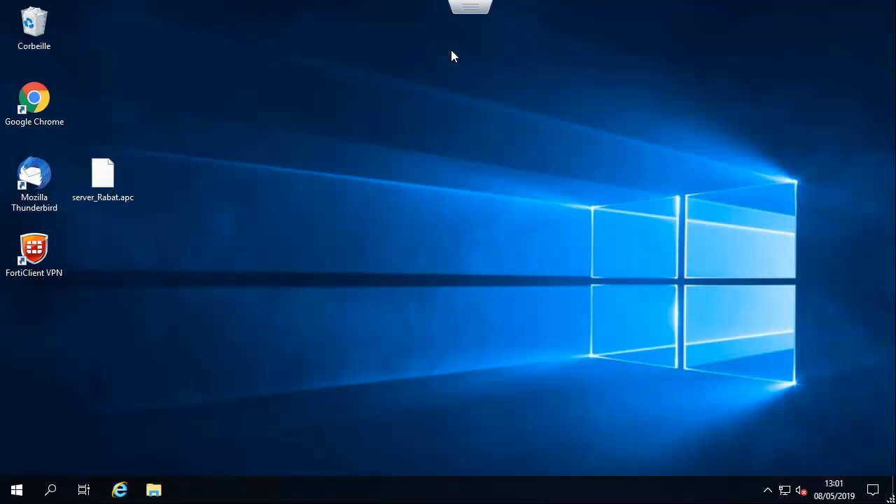
{"action": "key", "text": "Escape"}
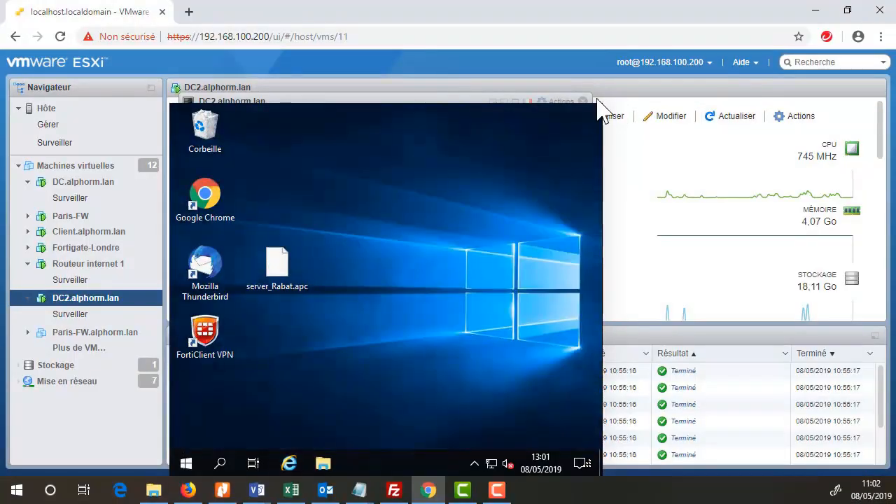
- Close the DC2 console and show DC.alphorm.lan's console full screen at the FortiGate login page
{"action": "left_click", "coordinate": [600, 102]}
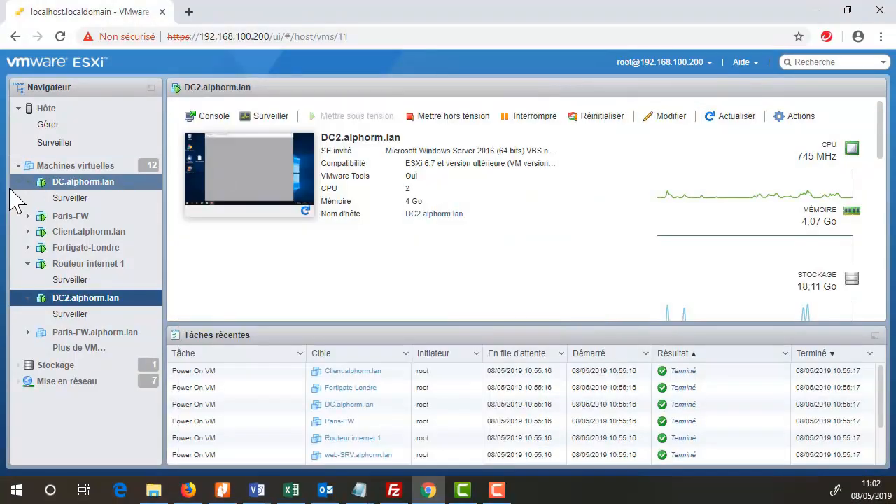
{"action": "left_click", "coordinate": [82, 183]}
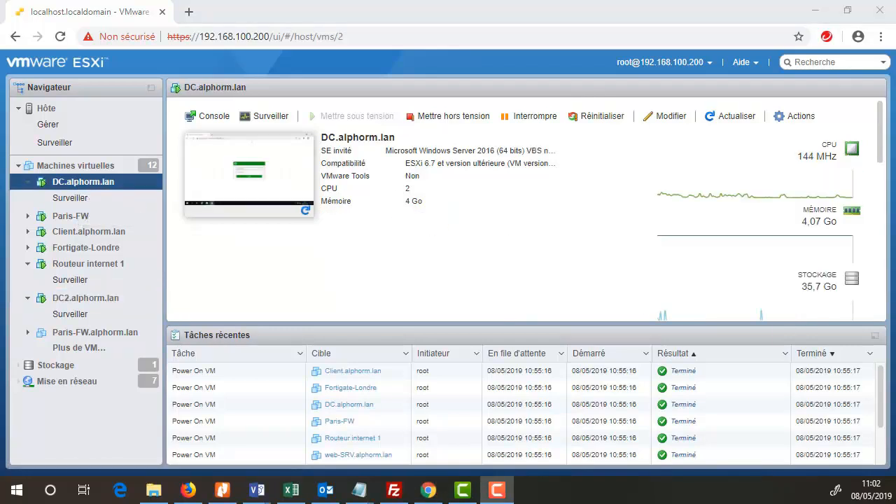
{"action": "left_click", "coordinate": [258, 177]}
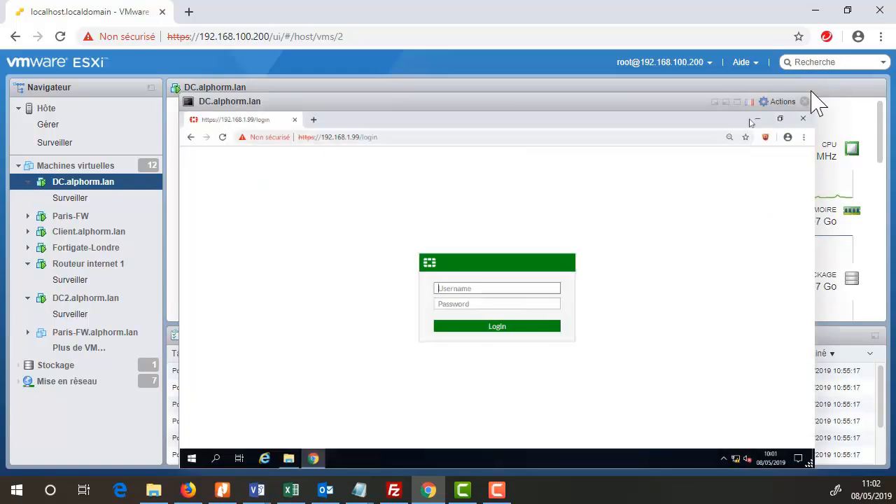
{"action": "left_click", "coordinate": [733, 103]}
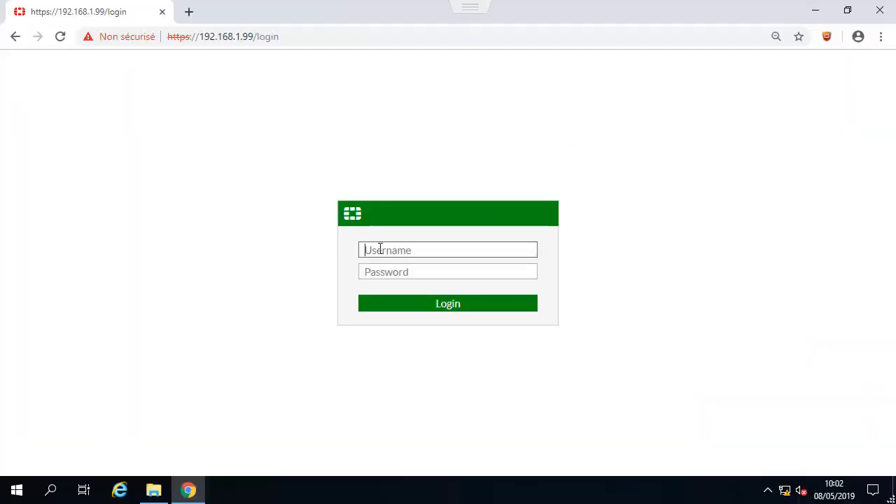
- Log in to the FortiGate web GUI as admin with the administrator password, then expand User & Device
{"action": "type", "text": "admin"}
{"action": "key", "text": "Tab"}
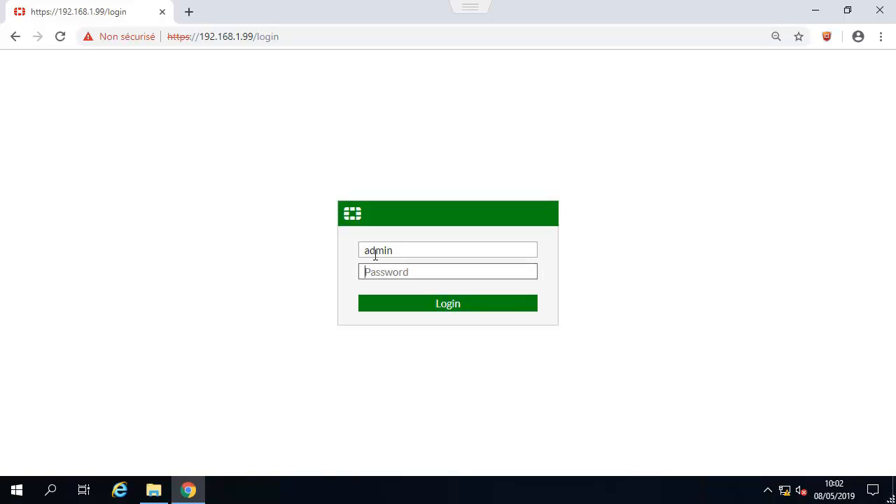
{"action": "type", "text": "***********"}
{"action": "key", "text": "Return"}
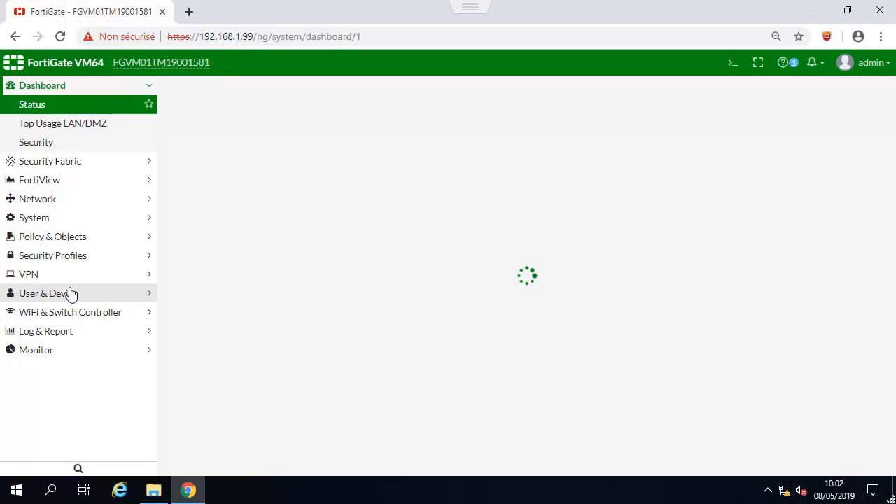
{"action": "left_click", "coordinate": [70, 295]}
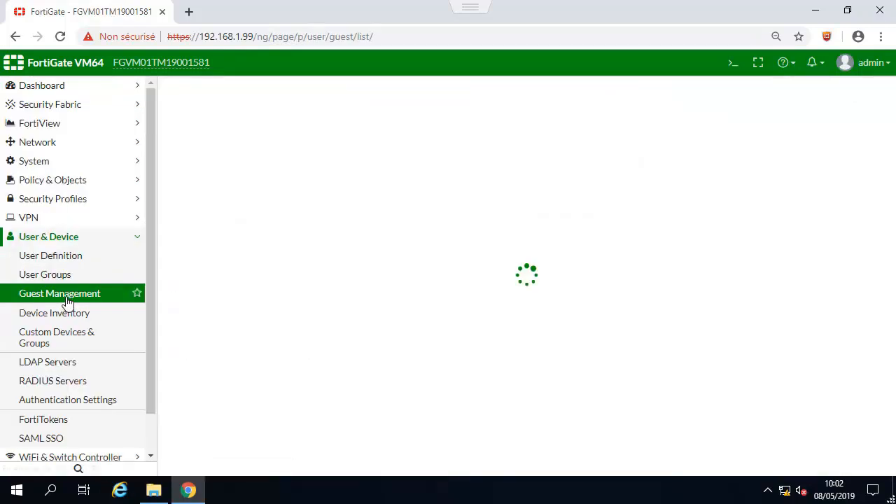
- Review the User Groups list, including the internet group, then go to VPN > SSL-VPN Settings
{"action": "left_click", "coordinate": [67, 279]}
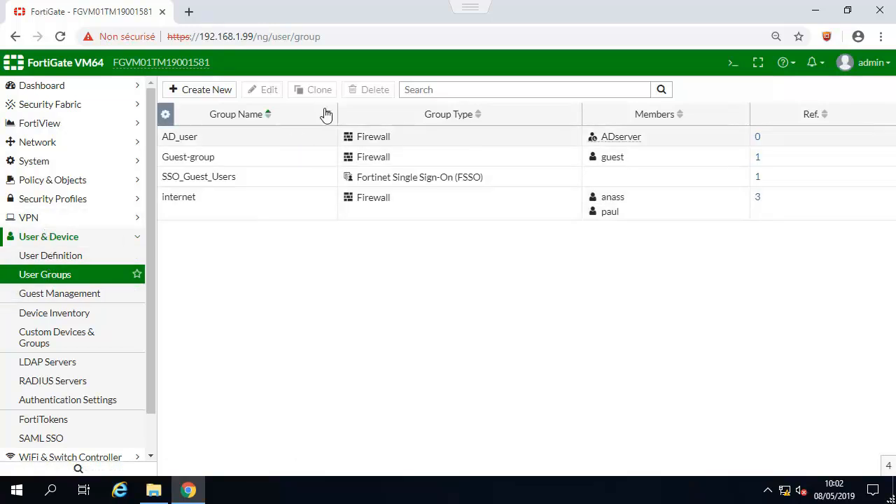
{"action": "left_click", "coordinate": [29, 218]}
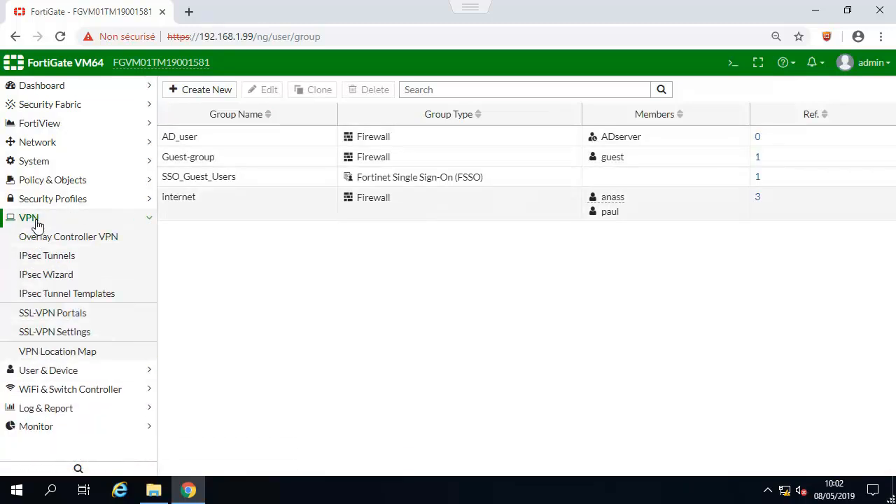
{"action": "left_click", "coordinate": [61, 333]}
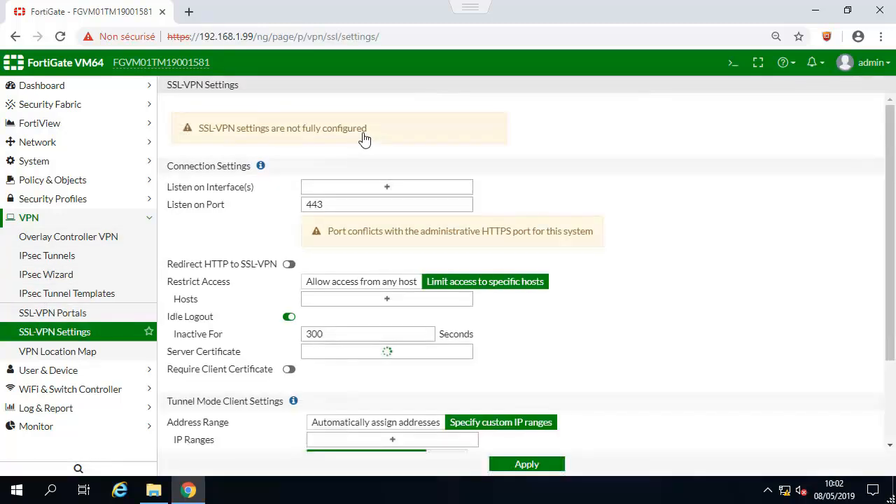
{"action": "left_click", "coordinate": [387, 188]}
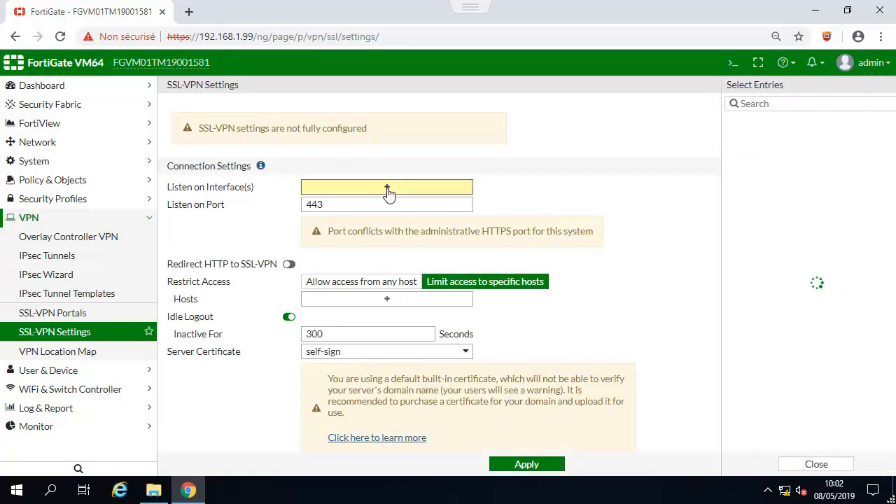
{"action": "mouse_move", "coordinate": [749, 143]}
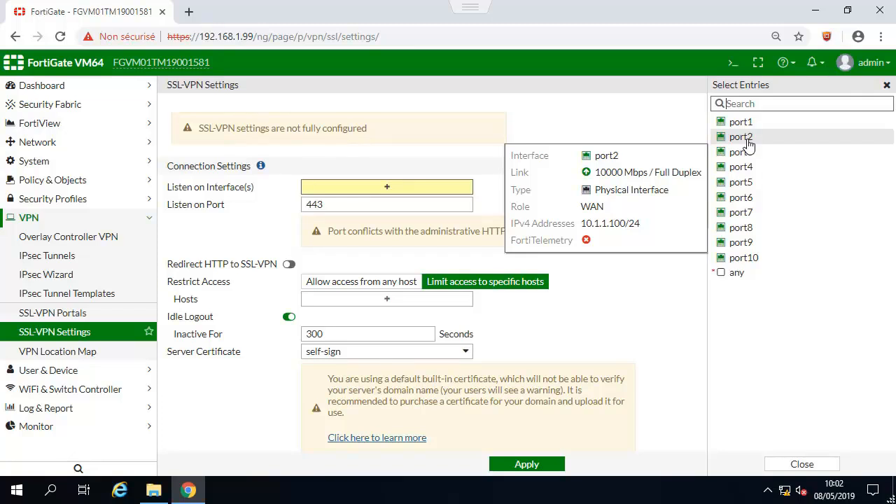
{"action": "left_click", "coordinate": [746, 138]}
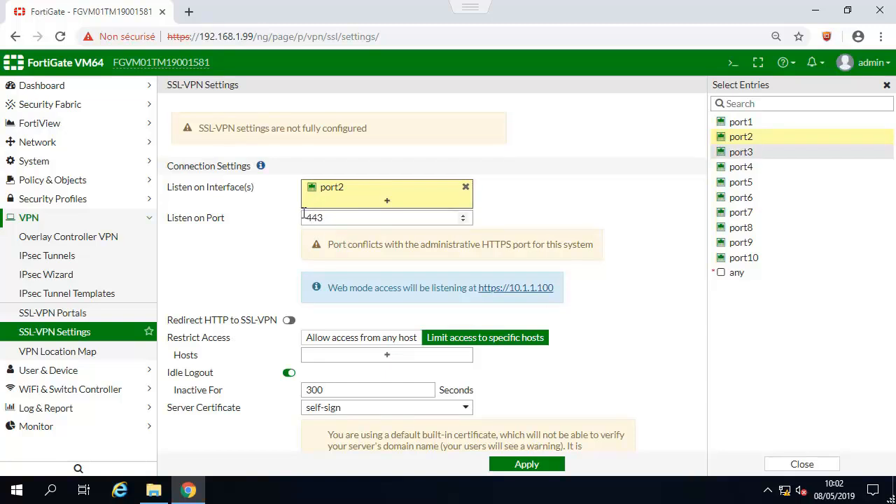
{"action": "left_click", "coordinate": [306, 218]}
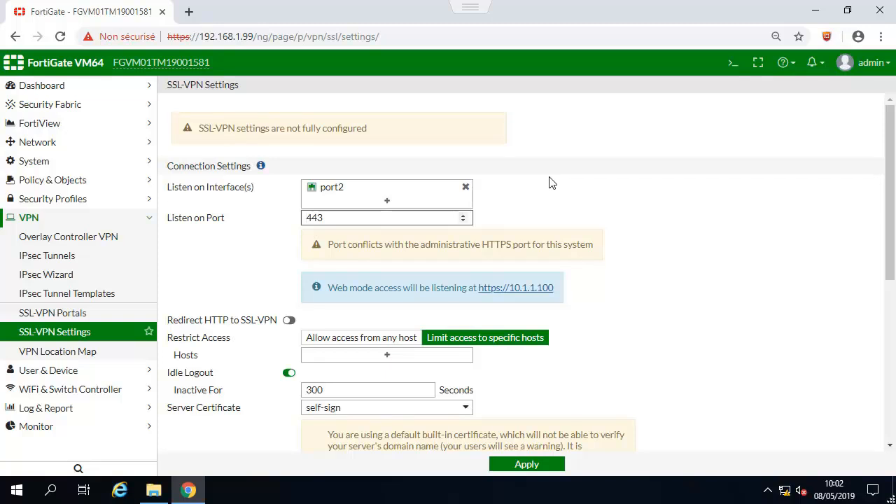
{"action": "type", "text": "10"}
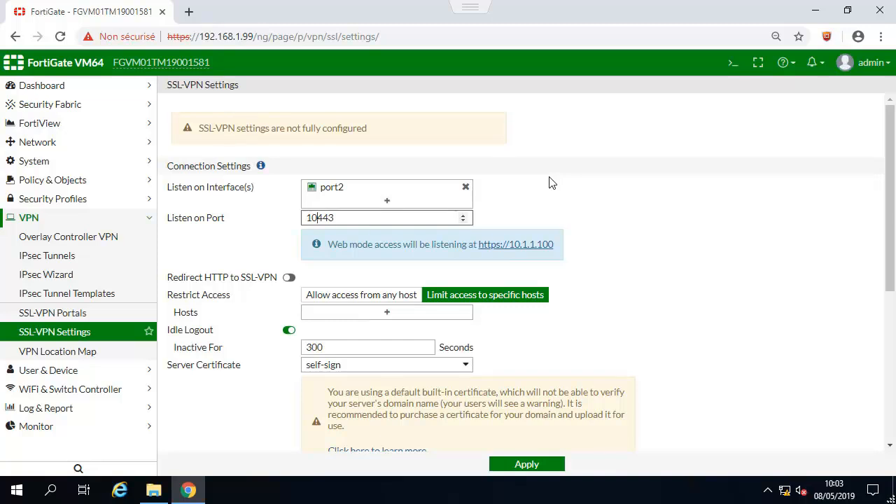
{"action": "left_click", "coordinate": [369, 272]}
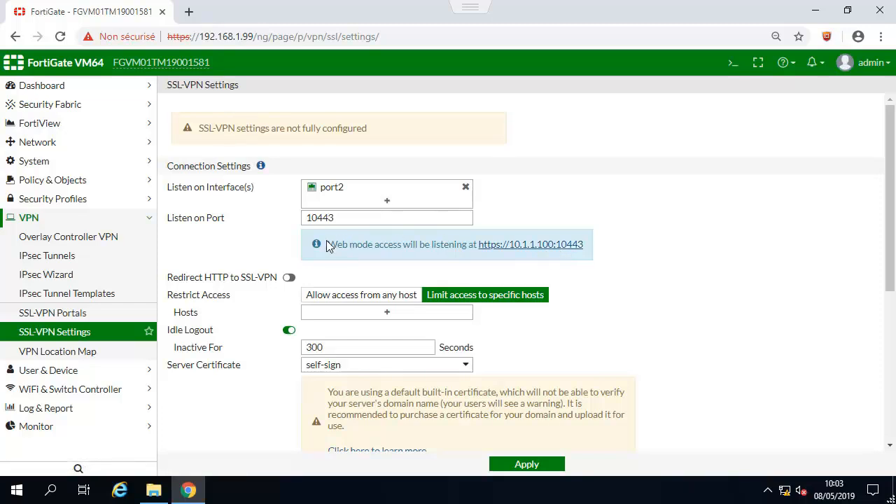
{"action": "left_click_drag", "start_coordinate": [327, 244], "coordinate": [406, 244]}
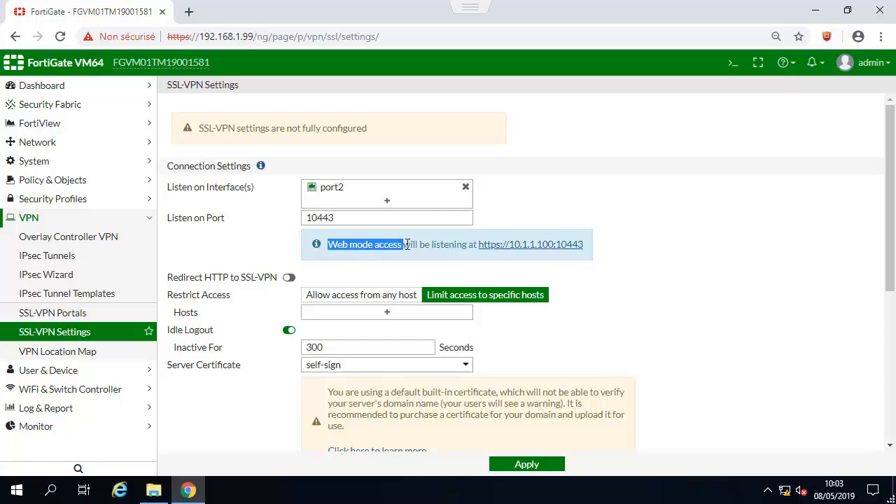
{"action": "left_click", "coordinate": [332, 248]}
{"action": "left_click_drag", "start_coordinate": [329, 244], "coordinate": [405, 246]}
- Allow SSL-VPN access from any host and set the idle logout to 3000 seconds
{"action": "left_click", "coordinate": [352, 299]}
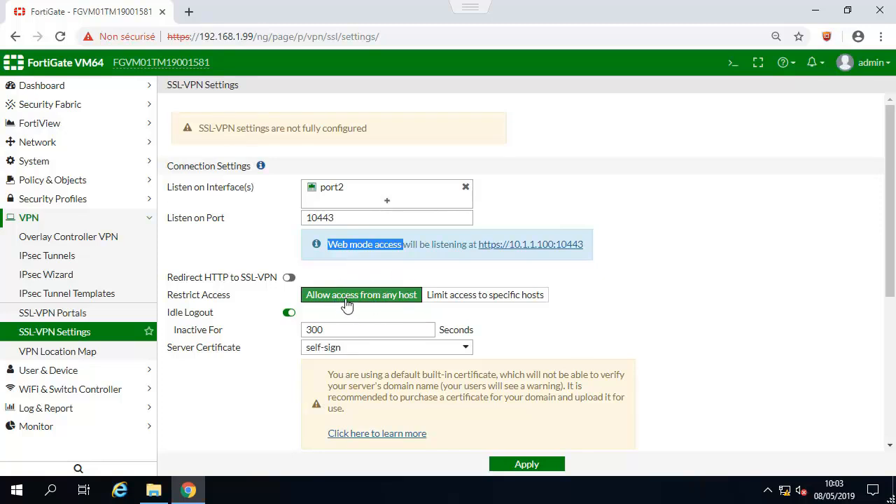
{"action": "left_click", "coordinate": [451, 300]}
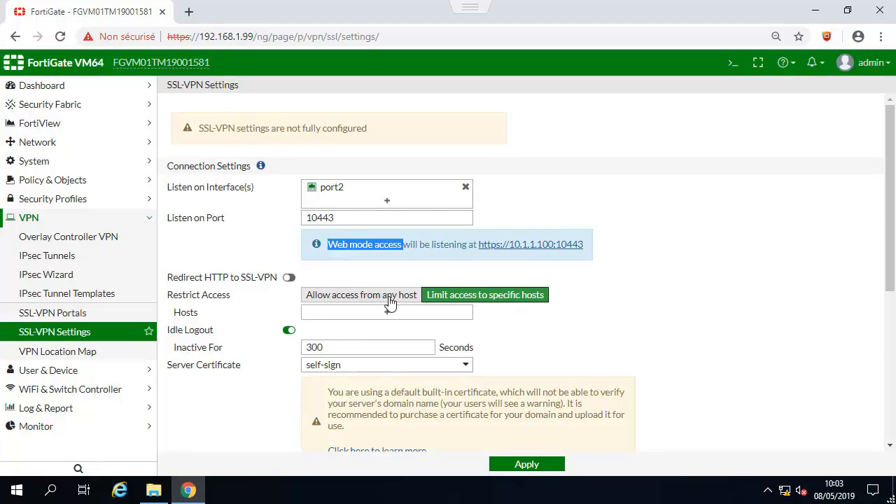
{"action": "left_click", "coordinate": [390, 301]}
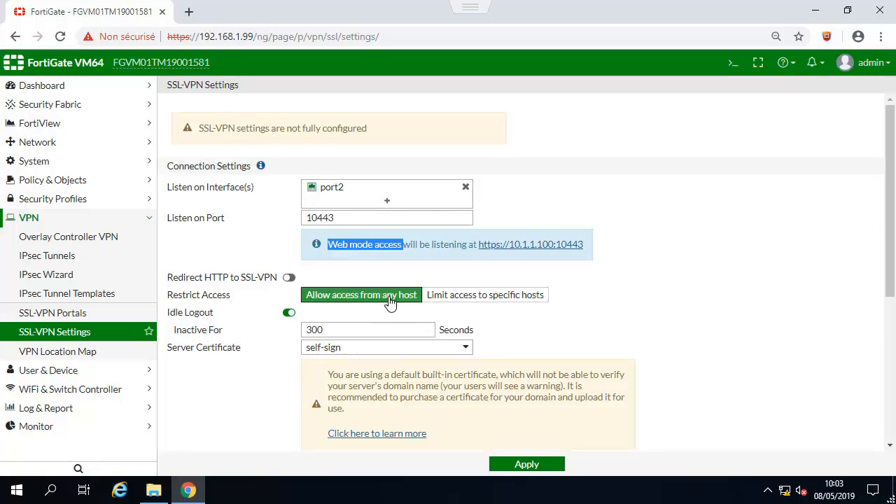
{"action": "left_click", "coordinate": [338, 332]}
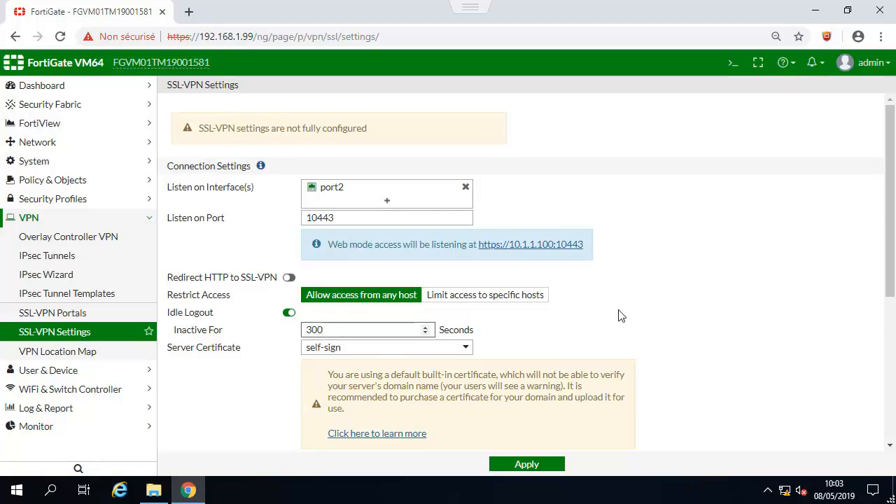
{"action": "type", "text": "9"}
{"action": "key", "text": "BackSpace"}
{"action": "type", "text": "0"}
{"action": "scroll", "coordinate": [622, 314], "scroll_direction": "down", "scroll_amount": 3}
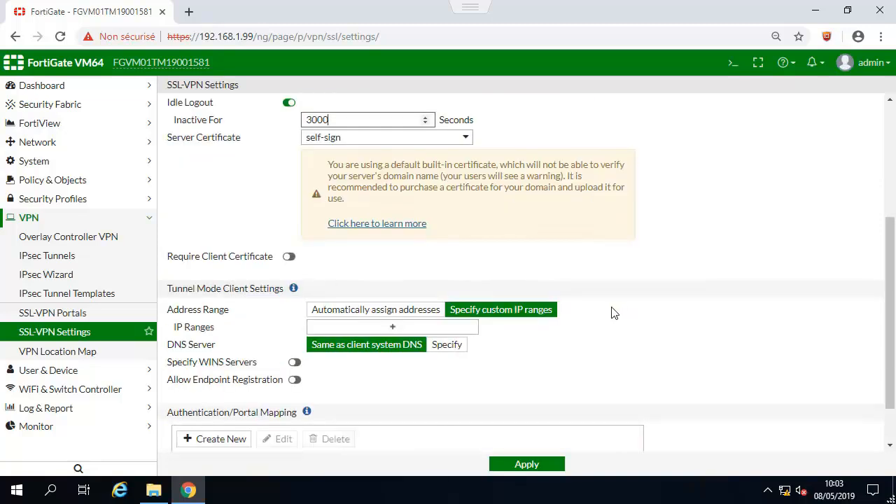
- Have tunnel mode automatically assign addresses 10.212.134.200–10.212.134.210
{"action": "left_click", "coordinate": [348, 312]}
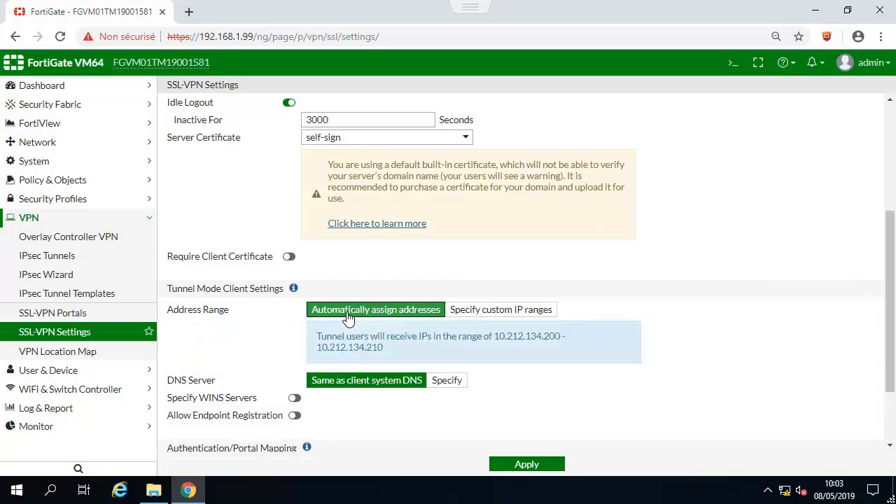
{"action": "left_click", "coordinate": [490, 315]}
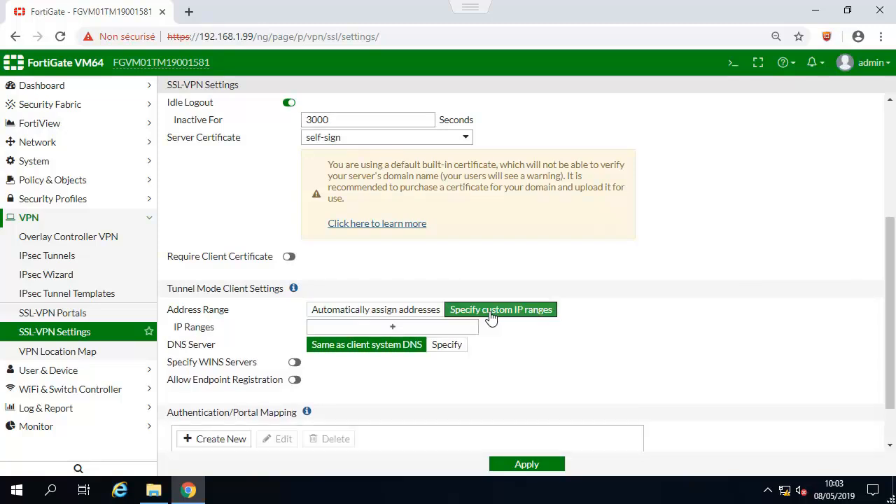
{"action": "left_click", "coordinate": [393, 312]}
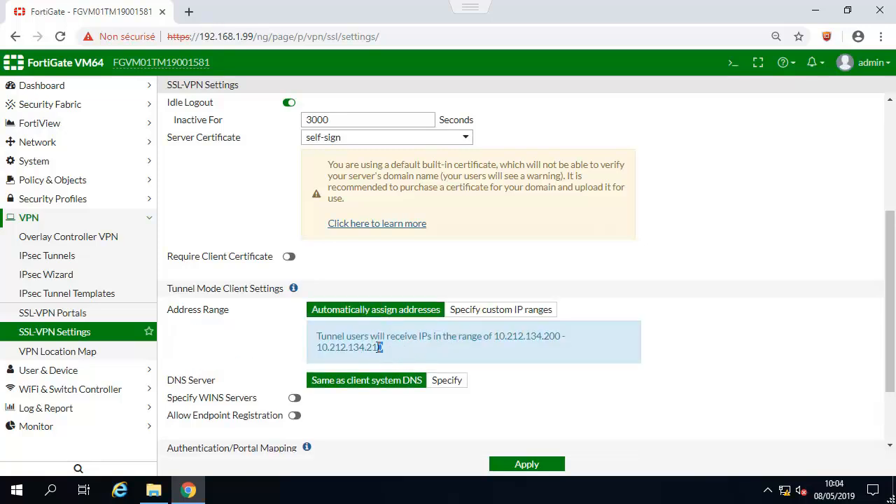
{"action": "left_click_drag", "start_coordinate": [384, 348], "coordinate": [495, 334]}
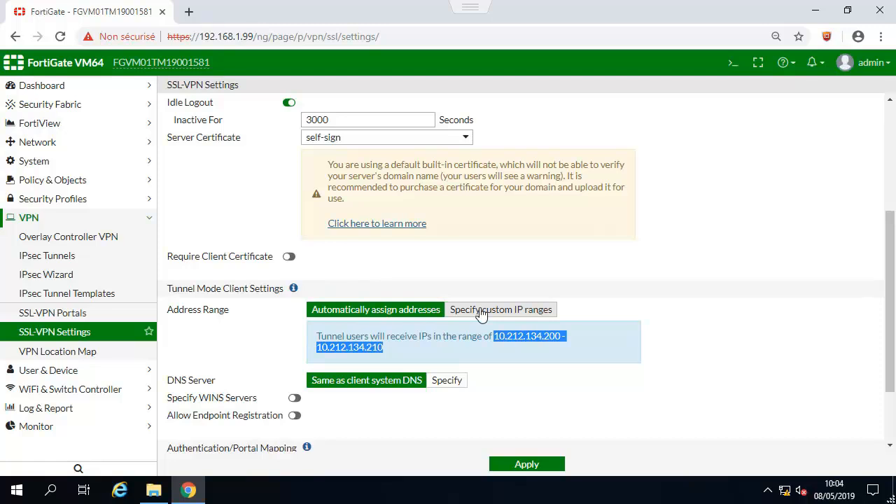
{"action": "left_click", "coordinate": [740, 336]}
{"action": "scroll", "coordinate": [742, 338], "scroll_direction": "down", "scroll_amount": 1}
{"action": "scroll", "coordinate": [742, 337], "scroll_direction": "down", "scroll_amount": 1}
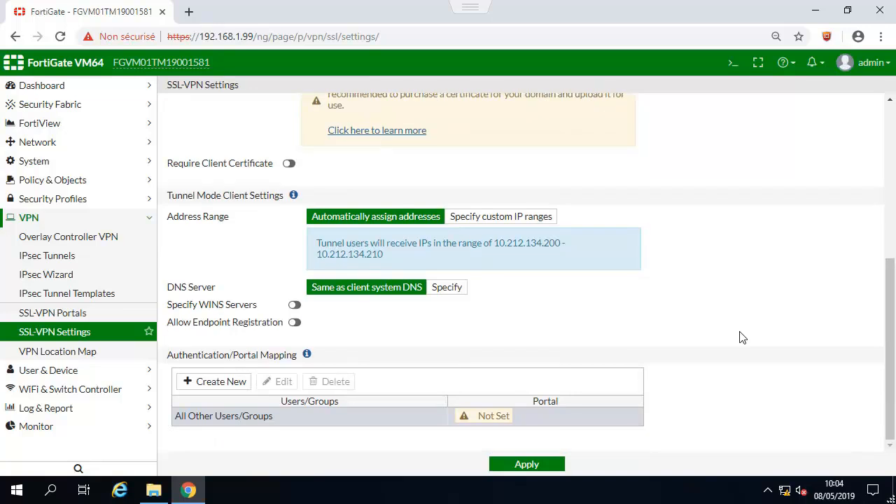
- Map All Other Users/Groups to the tunnel-access portal, apply the settings and acknowledge the warning
{"action": "left_click", "coordinate": [222, 421]}
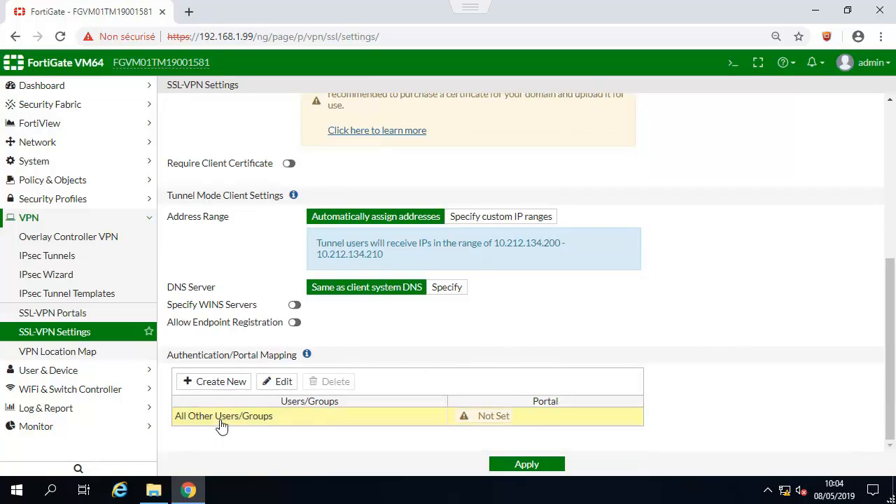
{"action": "left_click", "coordinate": [280, 389]}
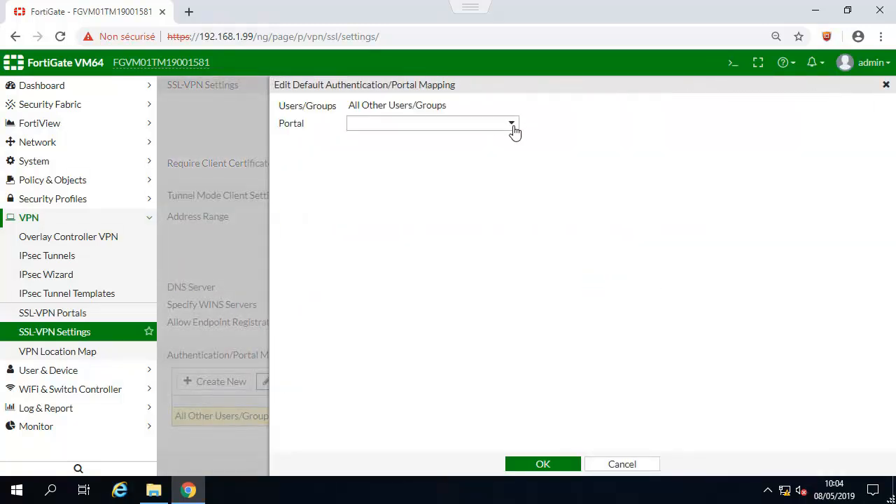
{"action": "left_click", "coordinate": [512, 126]}
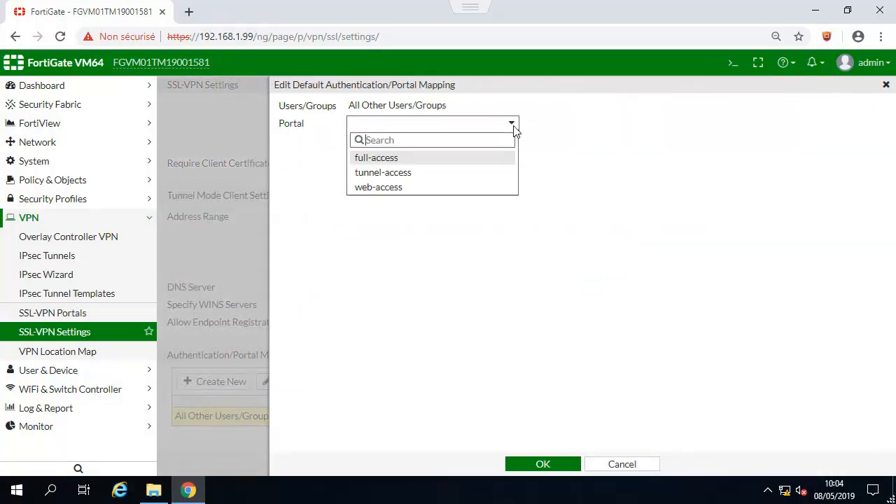
{"action": "left_click", "coordinate": [385, 175]}
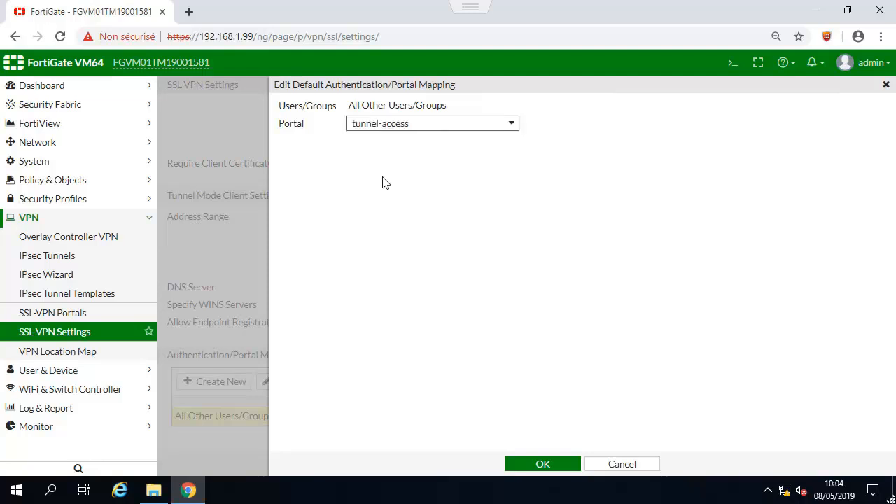
{"action": "left_click", "coordinate": [537, 464]}
{"action": "left_click", "coordinate": [525, 466]}
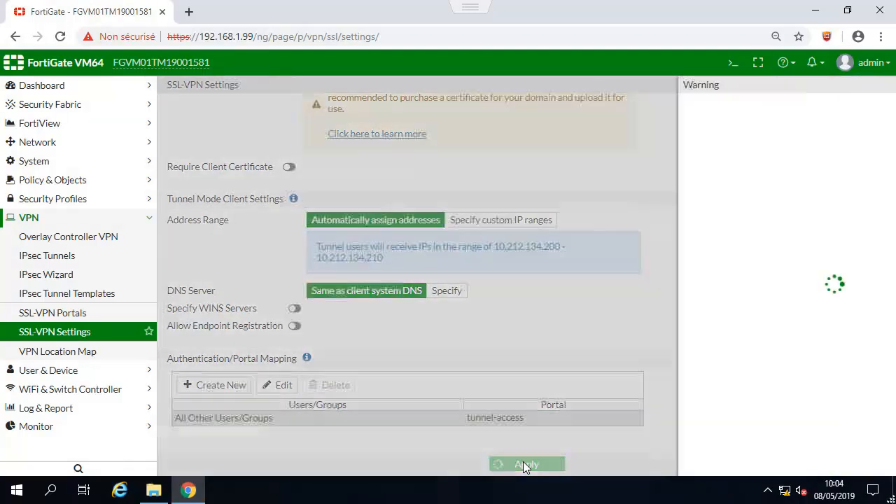
{"action": "left_click", "coordinate": [674, 179]}
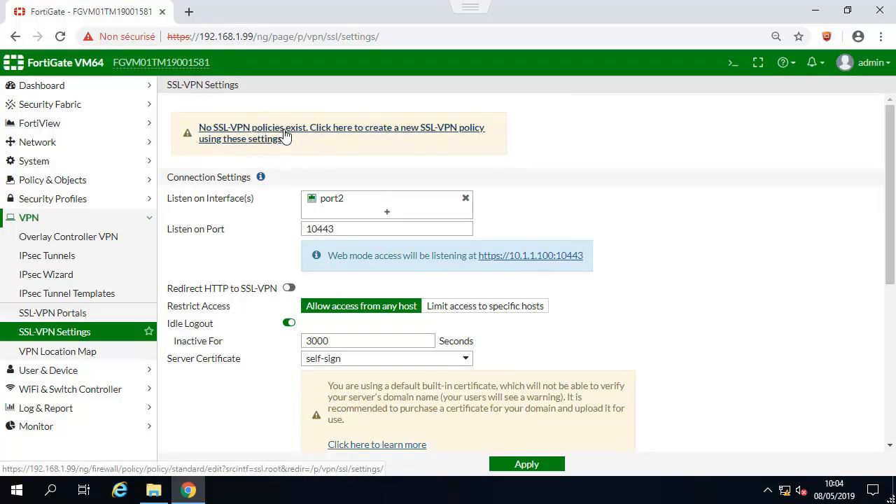
- Edit the tunnel-access SSL-VPN portal to disable split tunneling and save it
{"action": "left_click", "coordinate": [81, 317]}
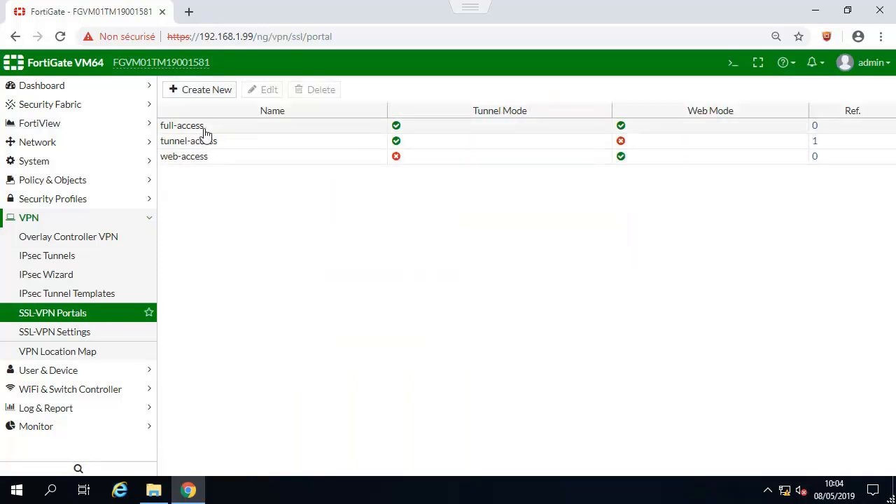
{"action": "left_click", "coordinate": [201, 144]}
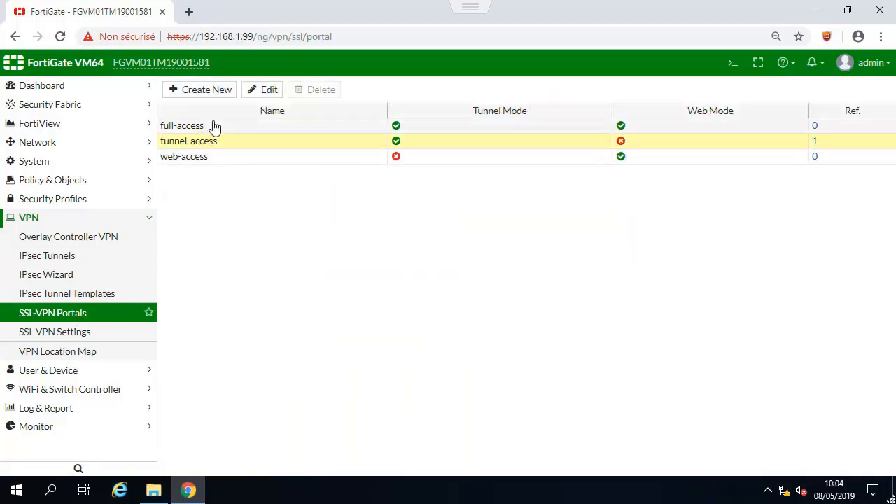
{"action": "left_click", "coordinate": [266, 91]}
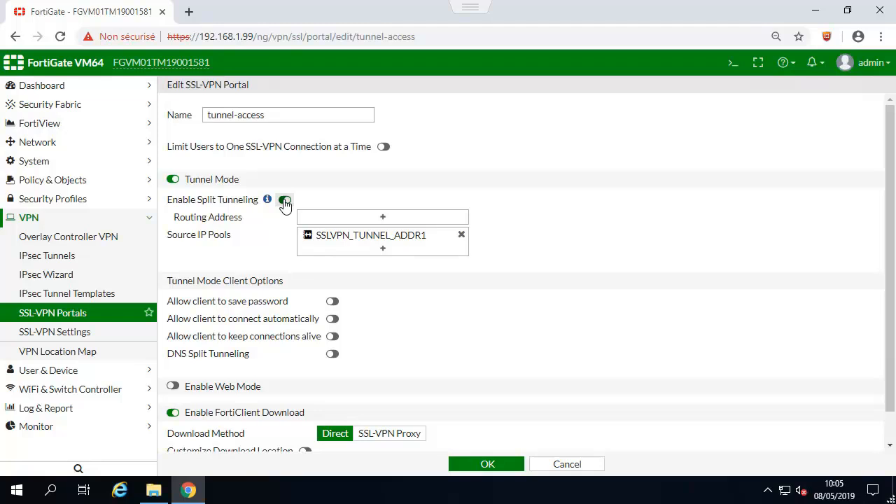
{"action": "left_click", "coordinate": [284, 201]}
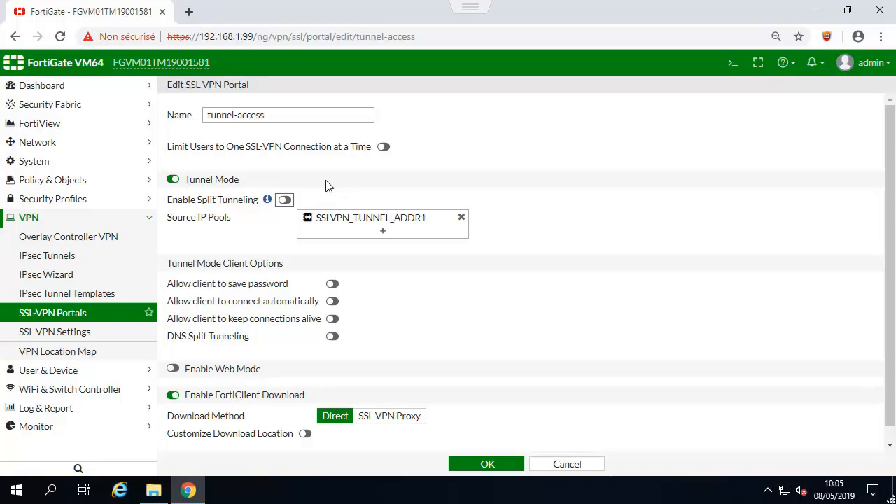
{"action": "scroll", "coordinate": [573, 264], "scroll_direction": "down", "scroll_amount": 1}
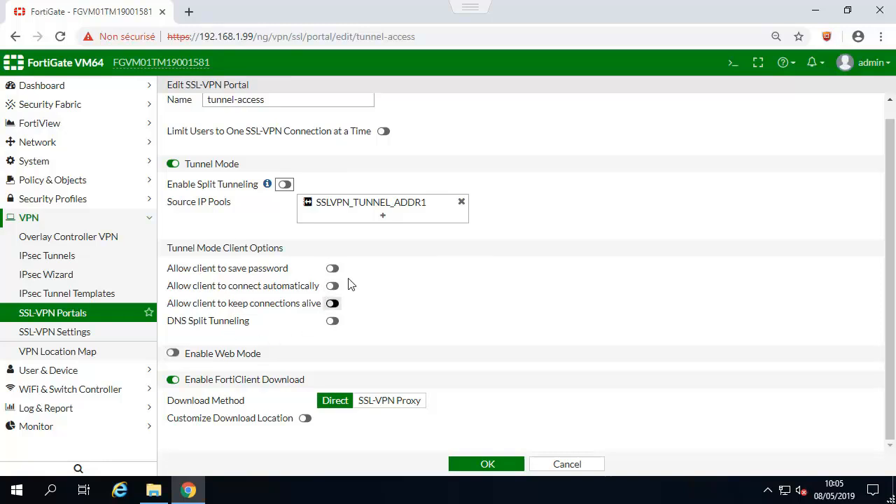
{"action": "left_click", "coordinate": [504, 468]}
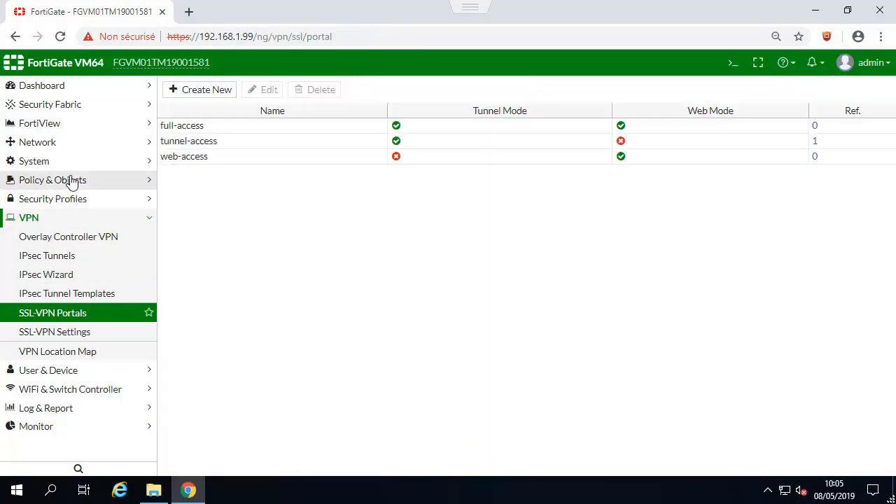
- Start a new IPv4 firewall policy named SSL_VPN_ACCESS
{"action": "left_click", "coordinate": [84, 182]}
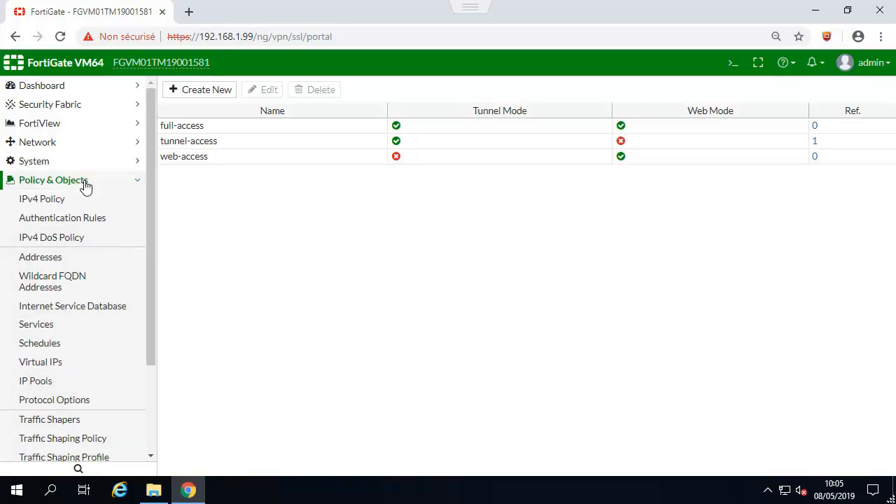
{"action": "left_click", "coordinate": [43, 202]}
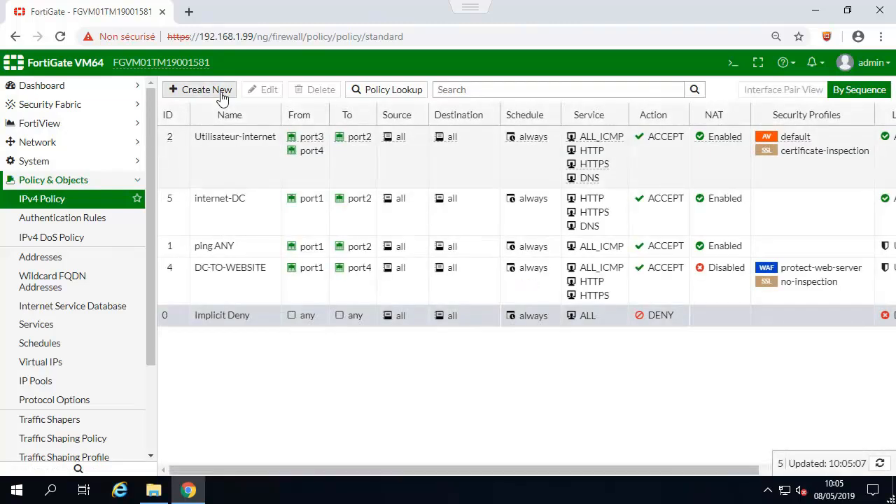
{"action": "left_click", "coordinate": [223, 96]}
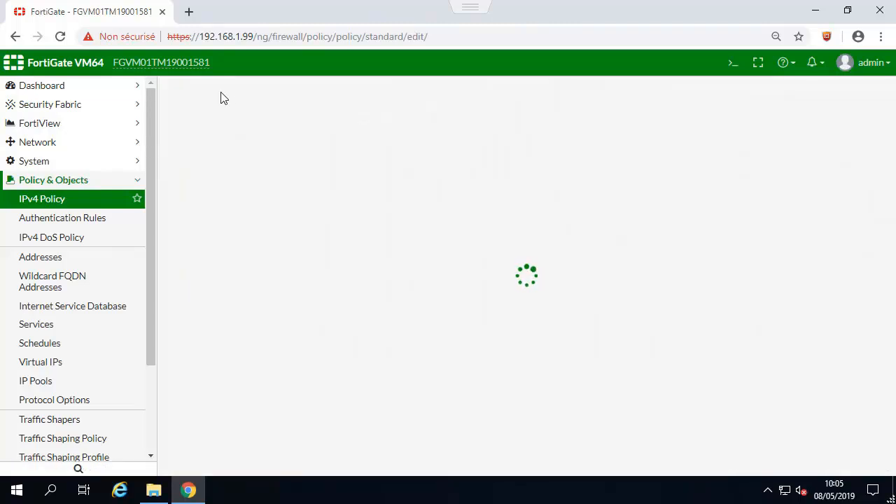
{"action": "left_click", "coordinate": [308, 123]}
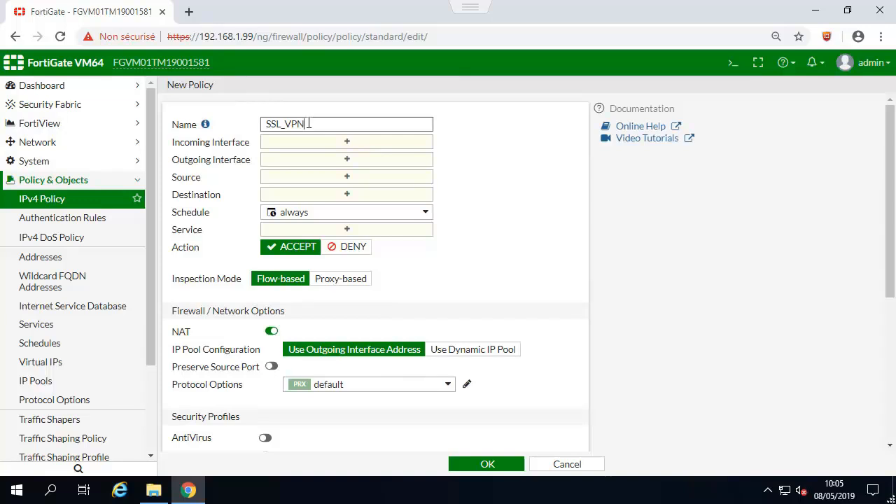
{"action": "type", "text": "SSL_VPN_ACCESS"}
- Set the incoming interface to the SSL-VPN tunnel and the outgoing interfaces to port1 and port3
{"action": "left_click", "coordinate": [354, 148]}
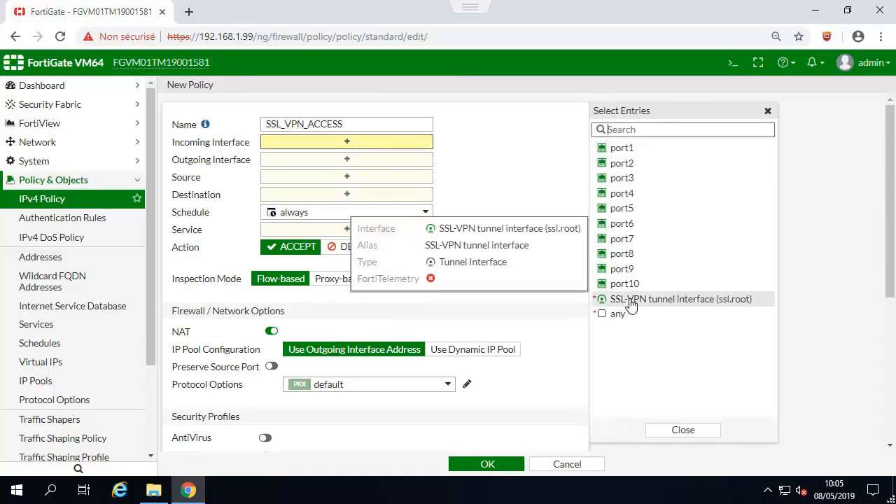
{"action": "left_click", "coordinate": [630, 301]}
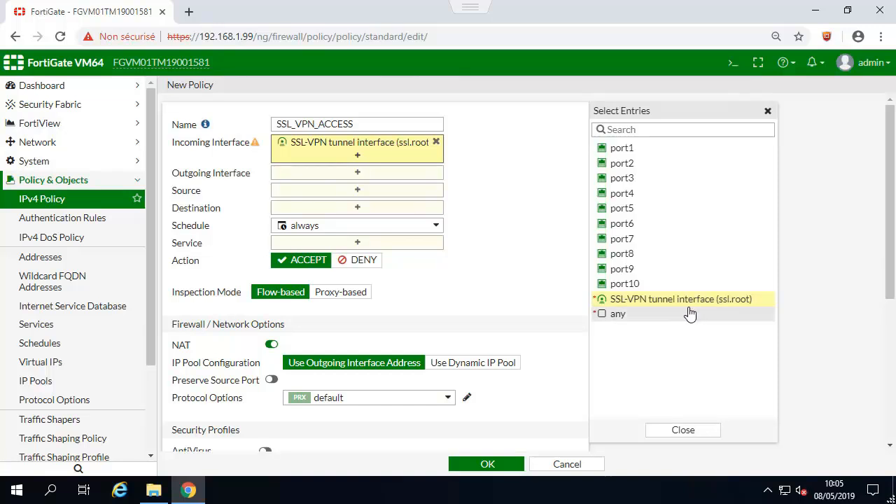
{"action": "left_click", "coordinate": [358, 175]}
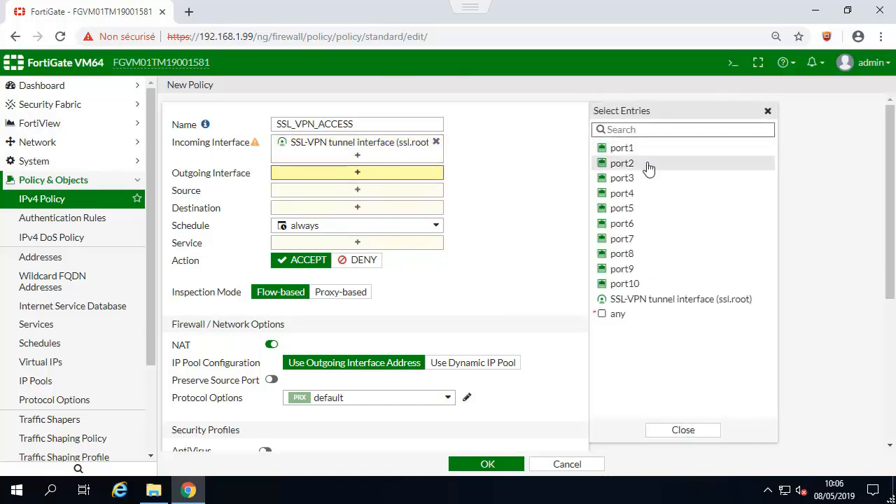
{"action": "left_click", "coordinate": [621, 149]}
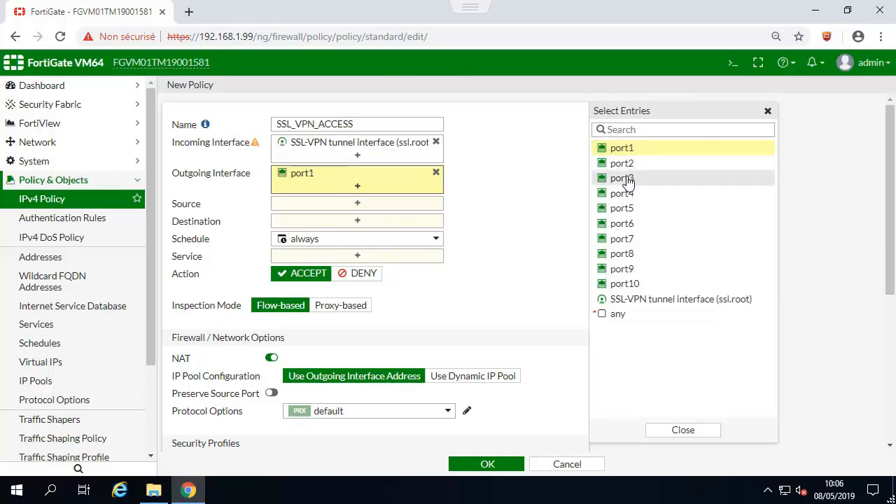
{"action": "left_click", "coordinate": [632, 181]}
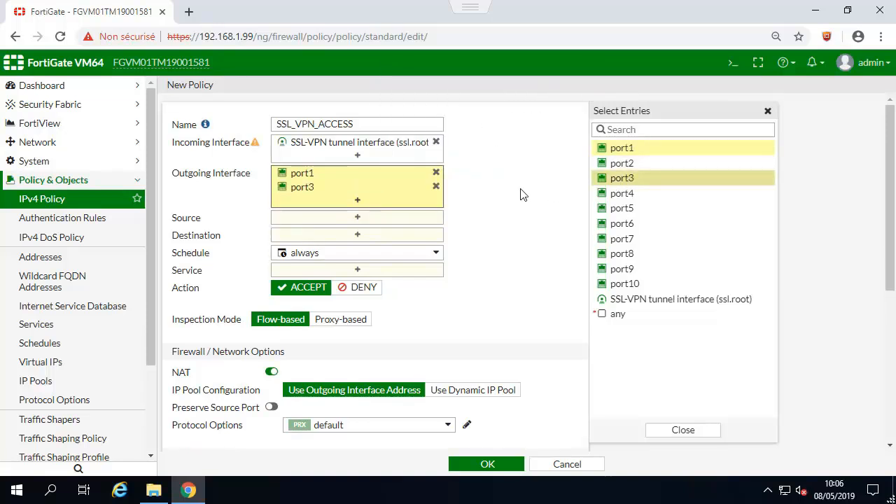
- Set the policy source to all plus the internet user group, destination all, and service ALL
{"action": "left_click", "coordinate": [360, 218]}
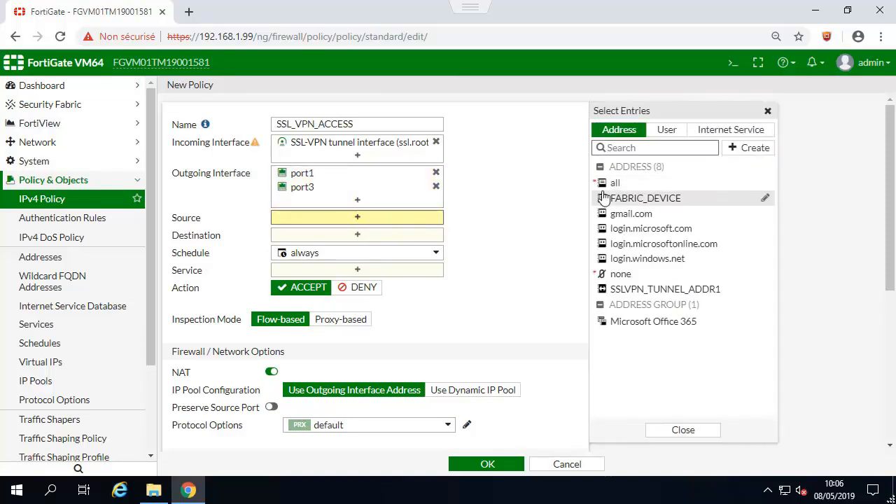
{"action": "left_click", "coordinate": [615, 185]}
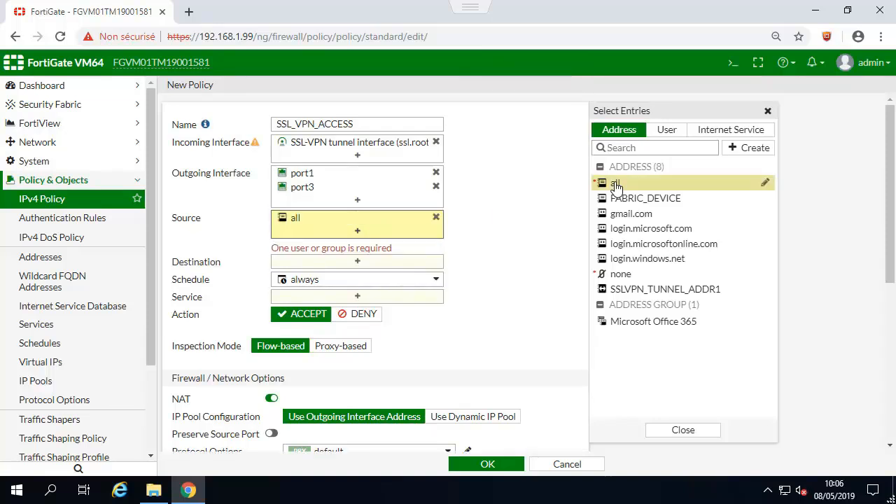
{"action": "left_click", "coordinate": [669, 132]}
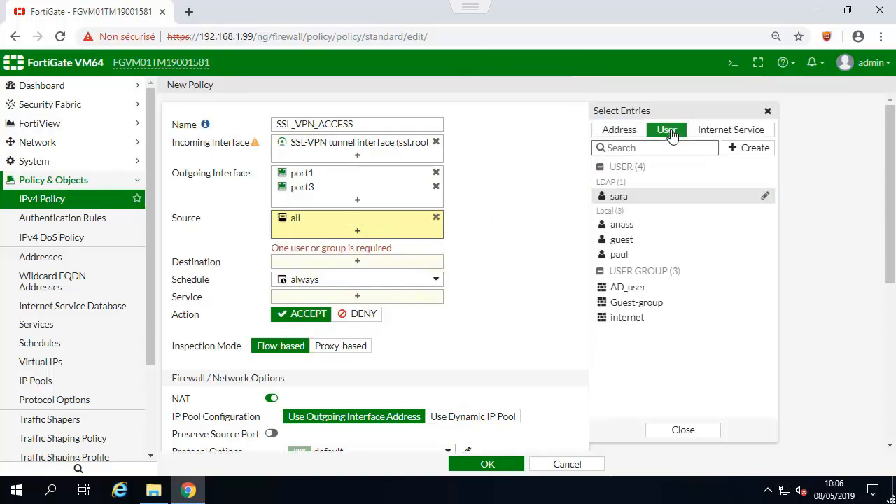
{"action": "left_click", "coordinate": [634, 327]}
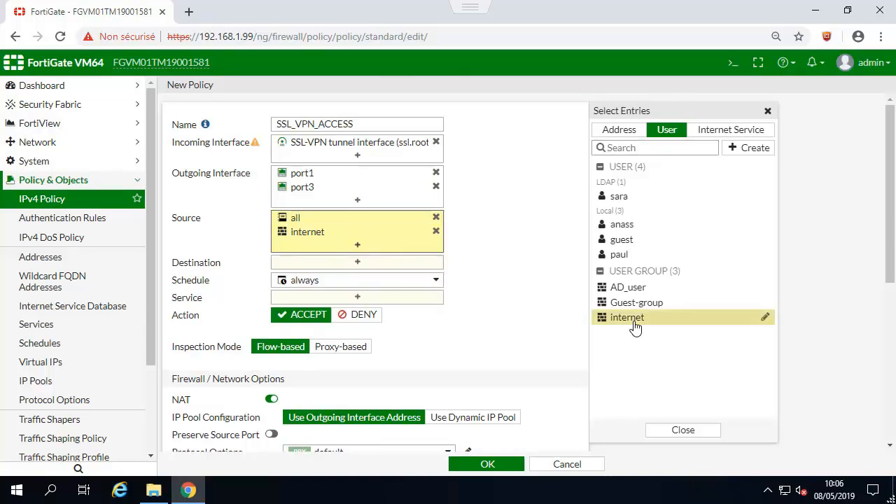
{"action": "left_click", "coordinate": [375, 267]}
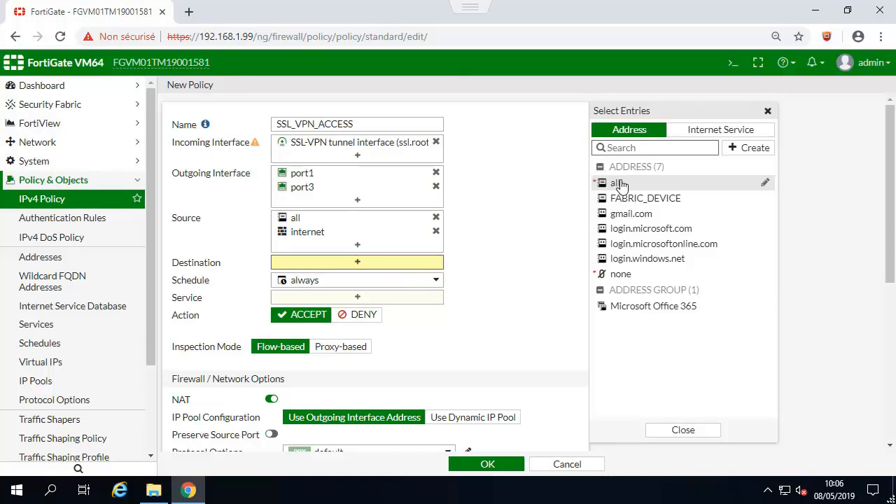
{"action": "left_click", "coordinate": [617, 185]}
{"action": "left_click", "coordinate": [357, 312]}
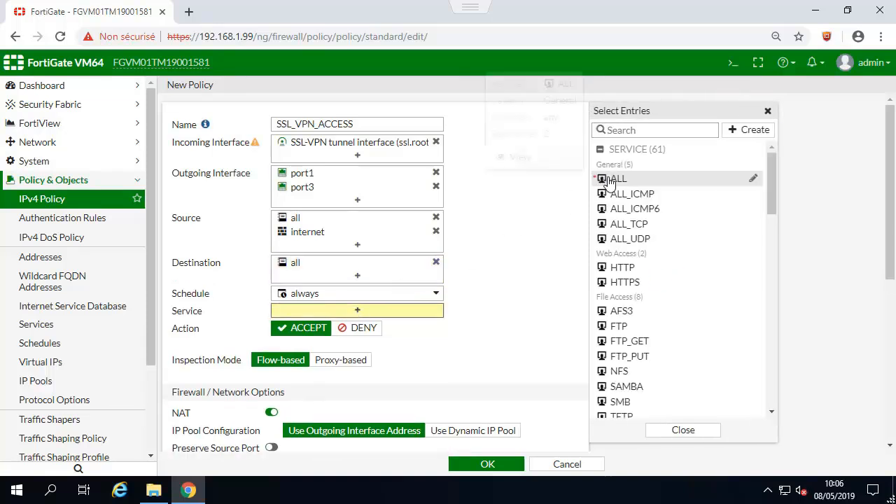
{"action": "left_click", "coordinate": [606, 178]}
{"action": "scroll", "coordinate": [499, 208], "scroll_direction": "down", "scroll_amount": 2}
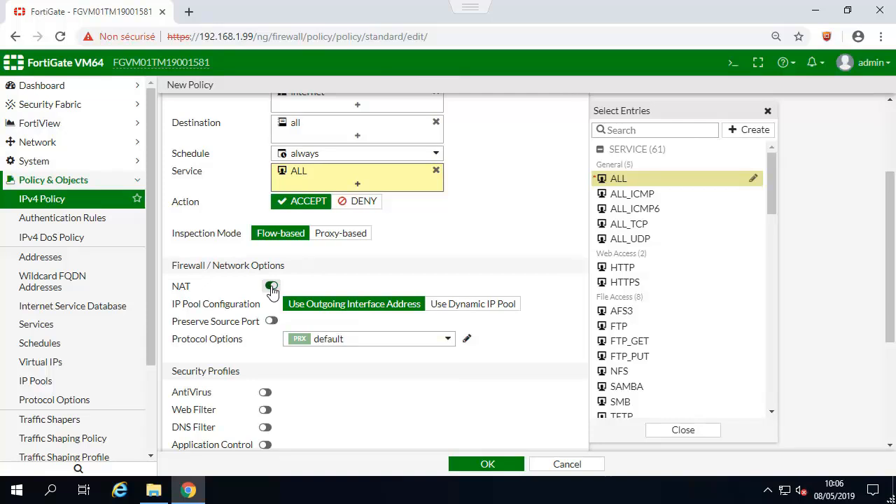
{"action": "left_click", "coordinate": [767, 110]}
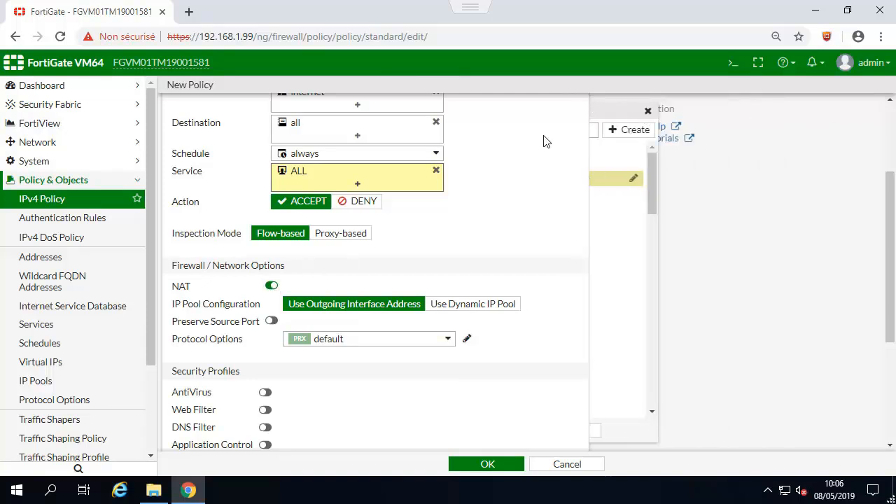
{"action": "scroll", "coordinate": [500, 156], "scroll_direction": "up", "scroll_amount": 2}
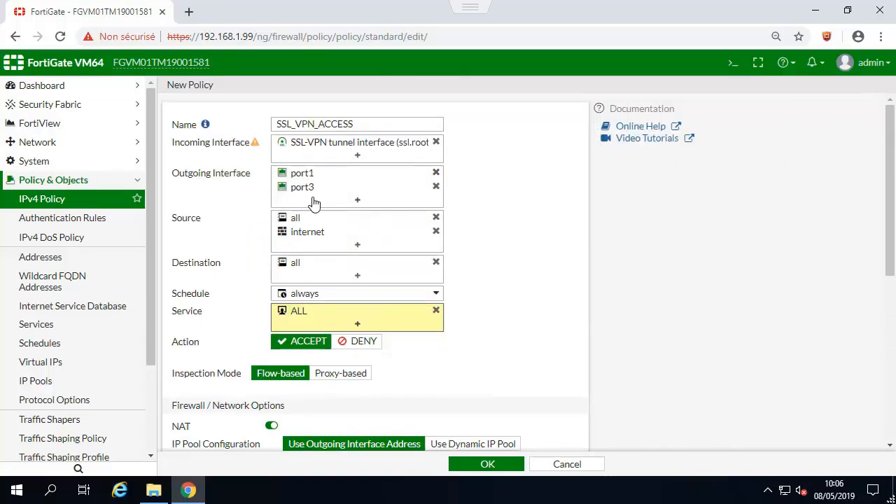
- Disable NAT, enable logging of all sessions, and save the policy
{"action": "left_click", "coordinate": [272, 425]}
{"action": "scroll", "coordinate": [560, 293], "scroll_direction": "down", "scroll_amount": 3}
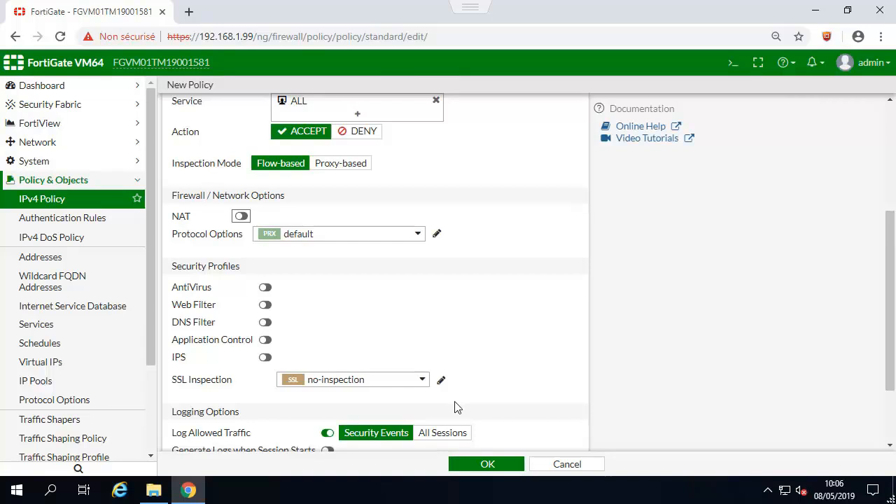
{"action": "left_click", "coordinate": [451, 437]}
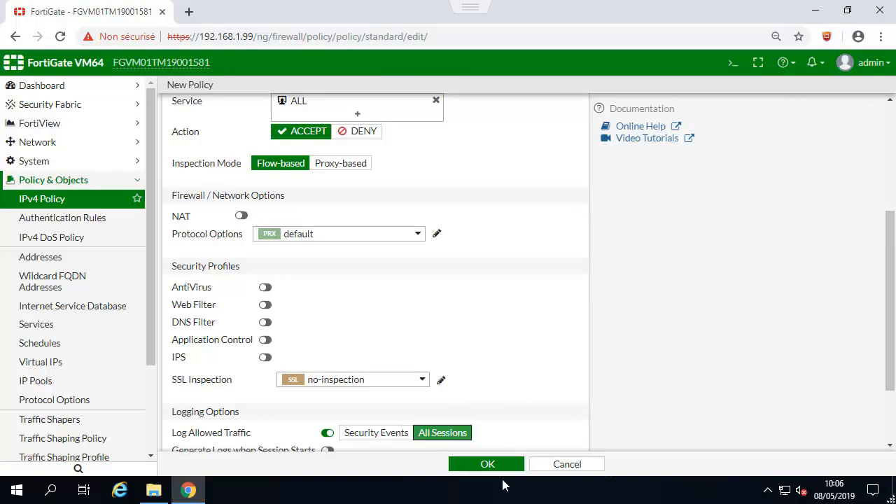
{"action": "left_click", "coordinate": [500, 468]}
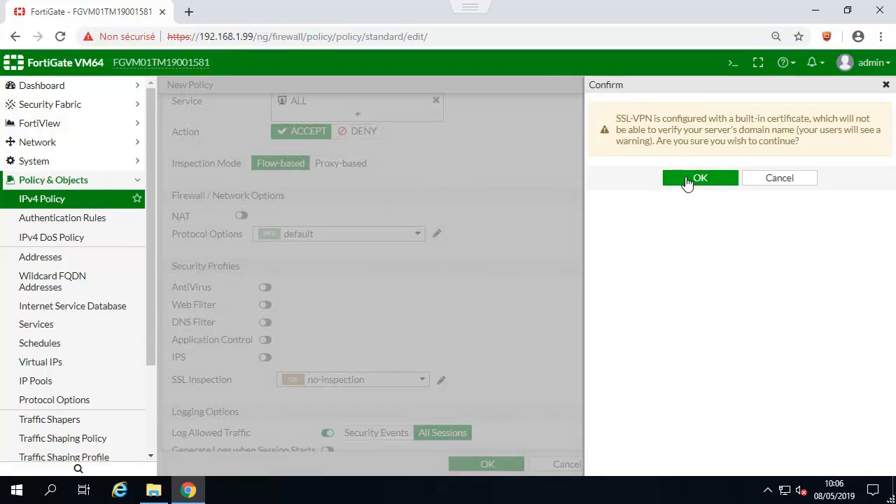
- Accept the certificate warning so SSL_VPN_ACCESS saves as policy 6, then exit full-screen console
{"action": "left_click", "coordinate": [687, 180]}
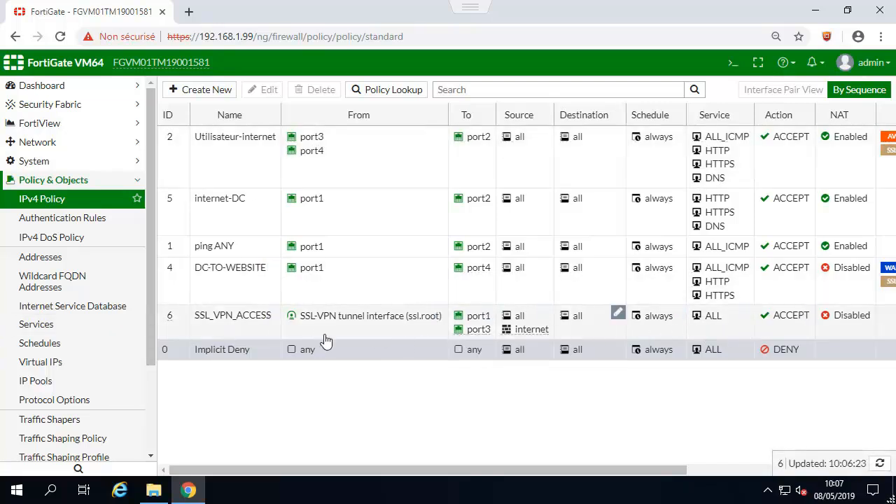
{"action": "mouse_move", "coordinate": [474, 11]}
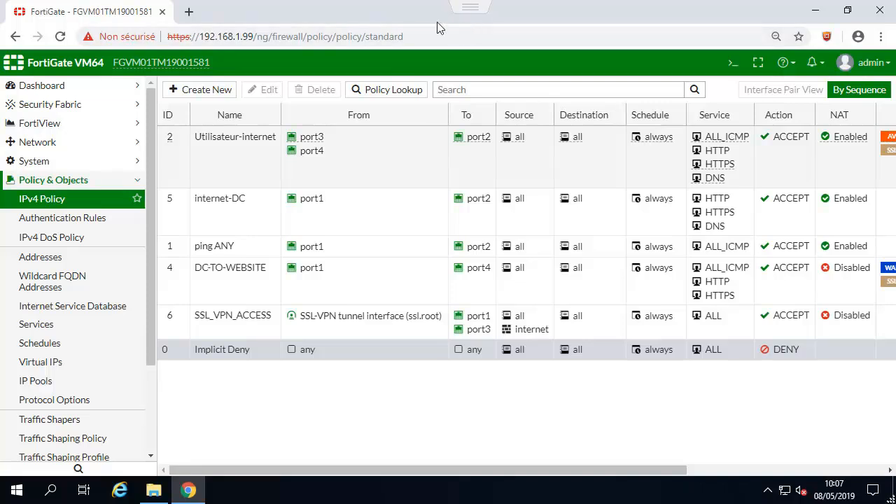
{"action": "key", "text": "Escape"}
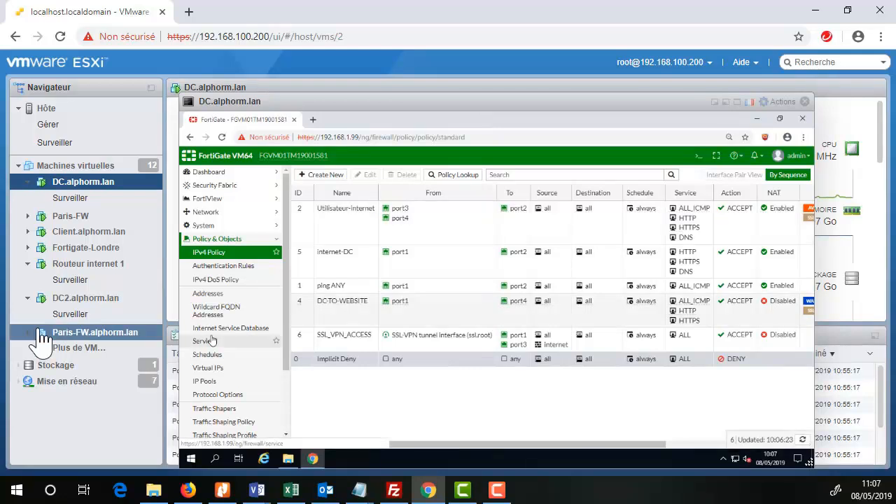
- Close the DC.alphorm.lan console and open the DC2.alphorm.lan console in full screen
{"action": "left_click", "coordinate": [805, 102]}
{"action": "left_click", "coordinate": [95, 301]}
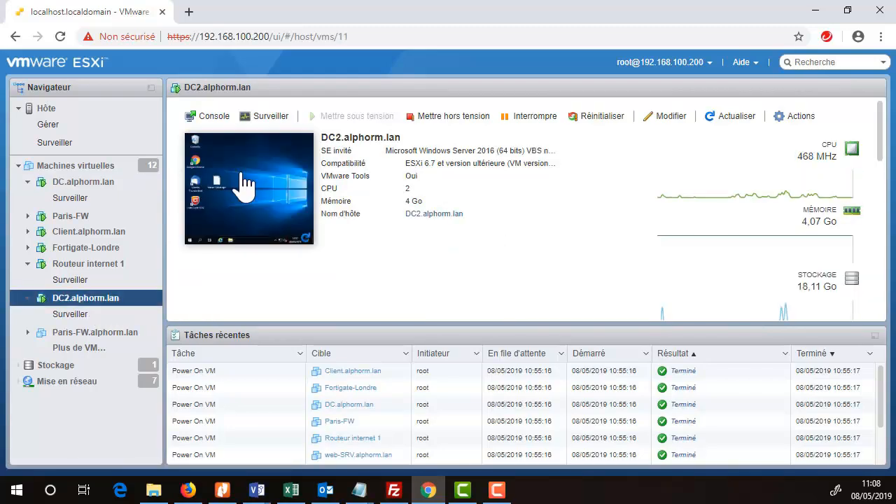
{"action": "left_click", "coordinate": [242, 155]}
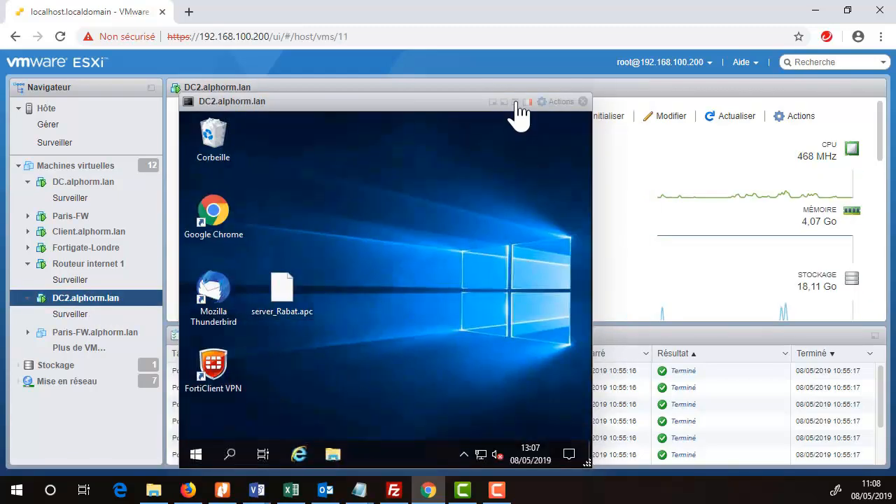
{"action": "left_click", "coordinate": [515, 103]}
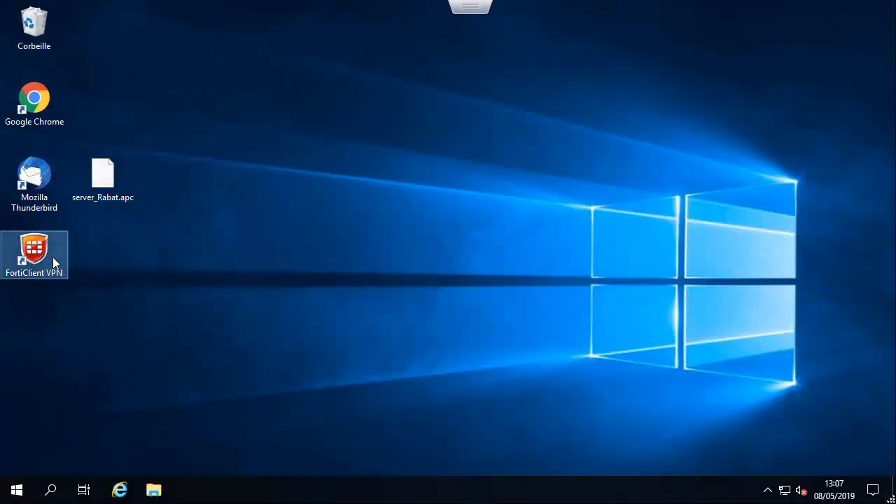
- Launch FortiClient VPN from the desktop, then start Internet Explorer from the taskbar
{"action": "double_click", "coordinate": [51, 262]}
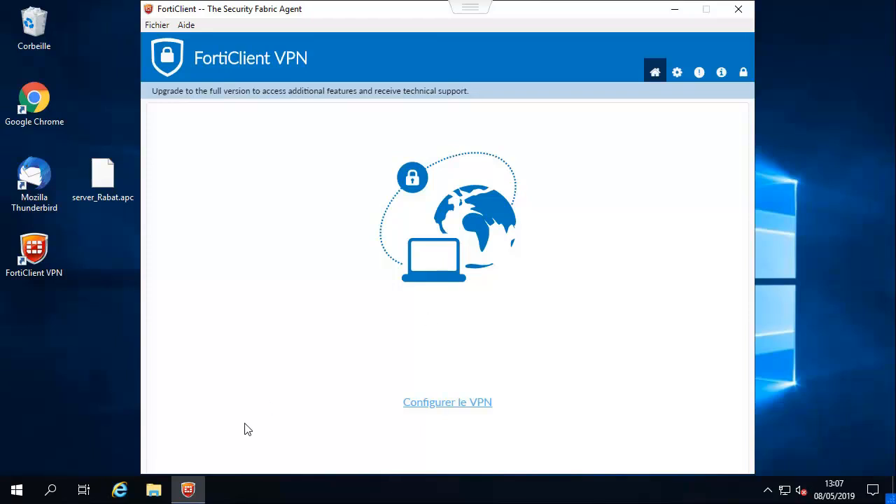
{"action": "left_click", "coordinate": [121, 495]}
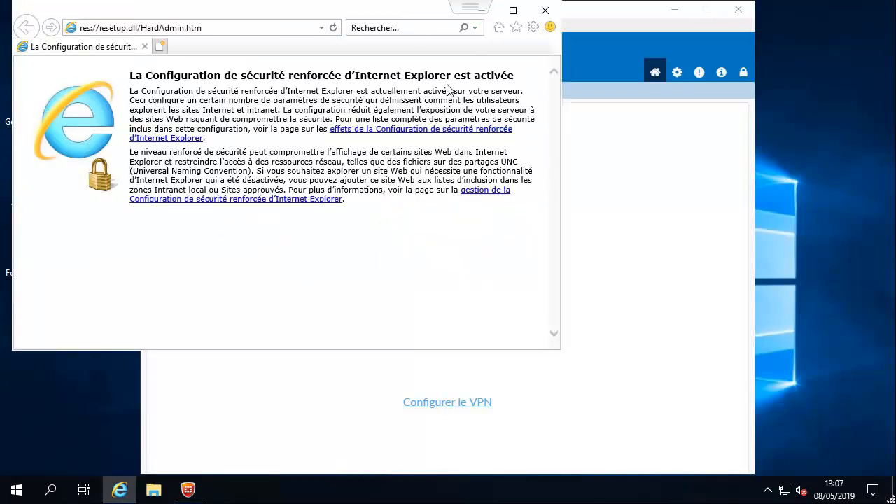
- Open the Trusted sites zone's site list under Internet Options security settings
{"action": "left_click", "coordinate": [533, 28]}
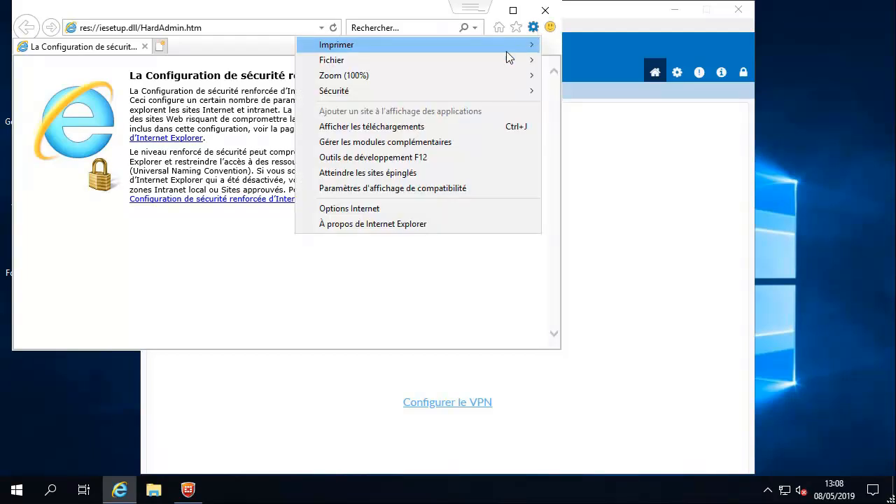
{"action": "left_click", "coordinate": [384, 209]}
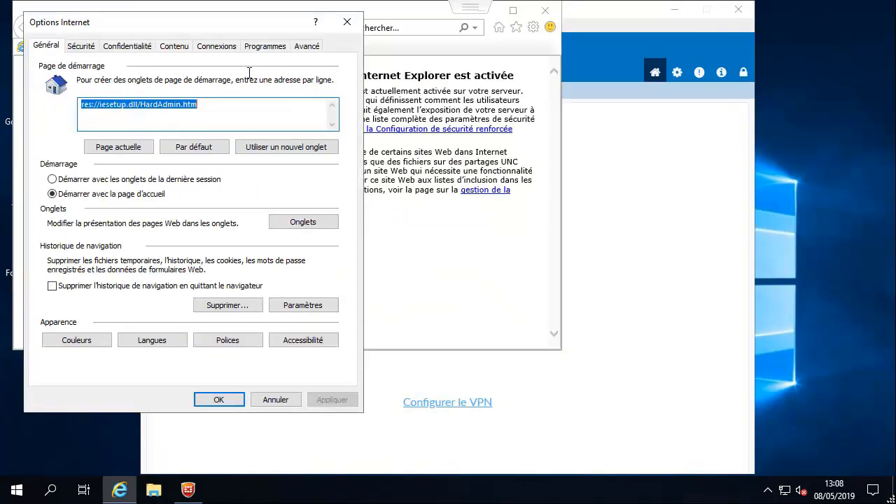
{"action": "left_click", "coordinate": [125, 49]}
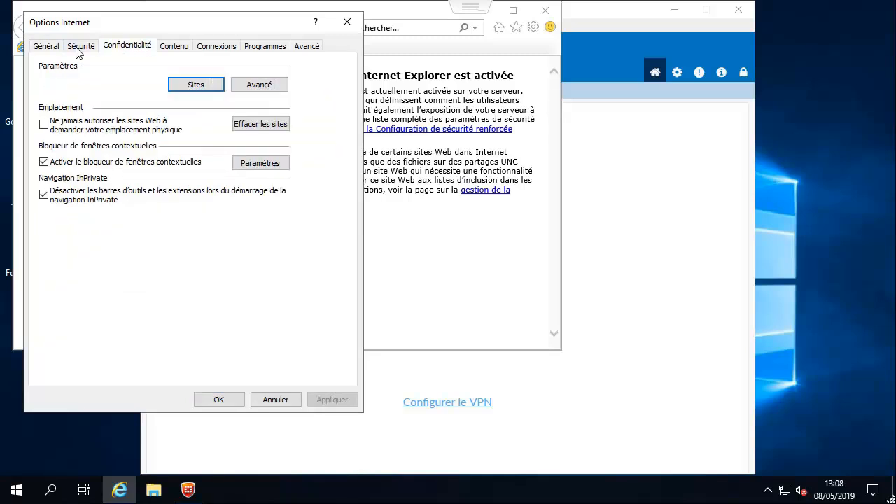
{"action": "left_click", "coordinate": [79, 49]}
{"action": "left_click", "coordinate": [201, 101]}
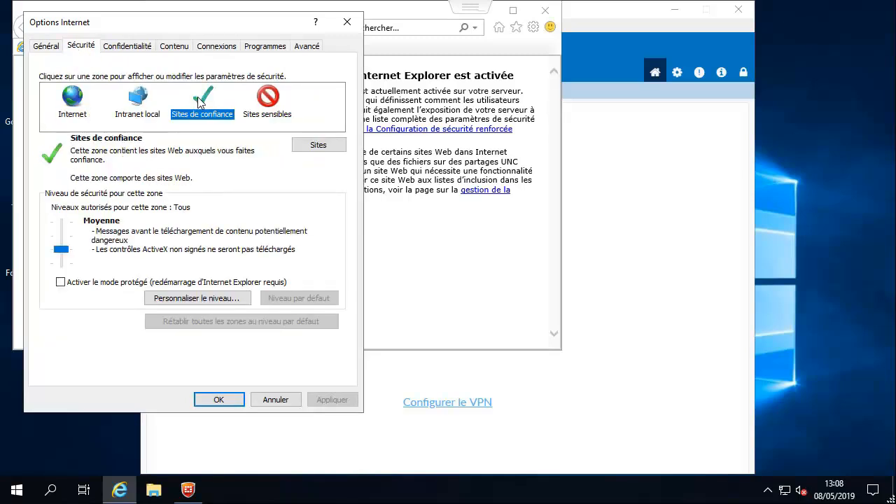
{"action": "left_click", "coordinate": [319, 145]}
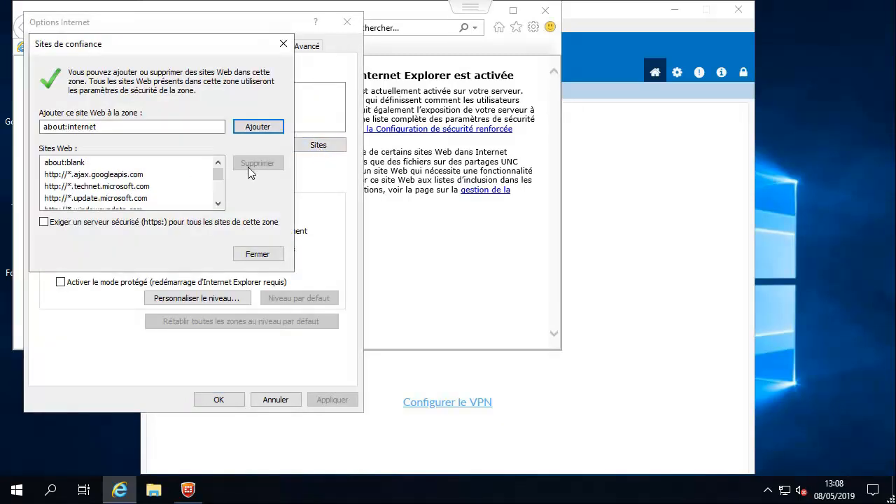
{"action": "mouse_move", "coordinate": [217, 175]}
{"action": "left_mouse_down"}
{"action": "mouse_move", "coordinate": [220, 201]}
{"action": "mouse_move", "coordinate": [221, 189]}
{"action": "left_mouse_up"}
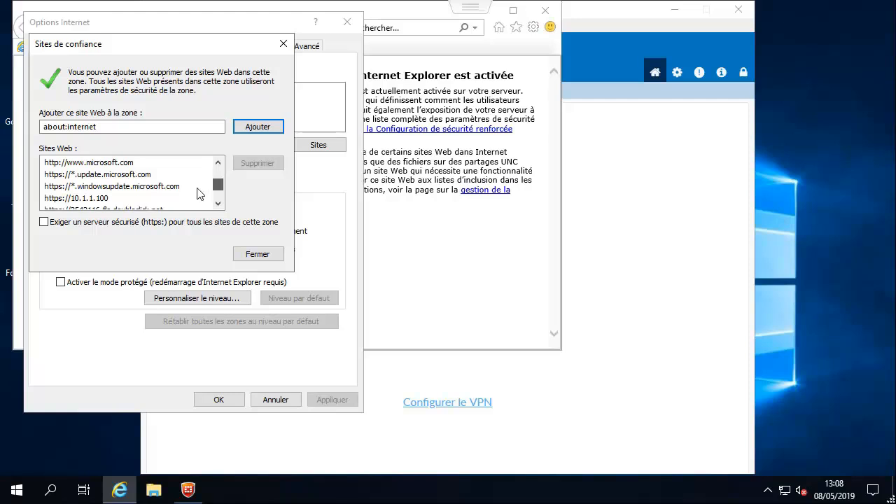
{"action": "left_click", "coordinate": [132, 199]}
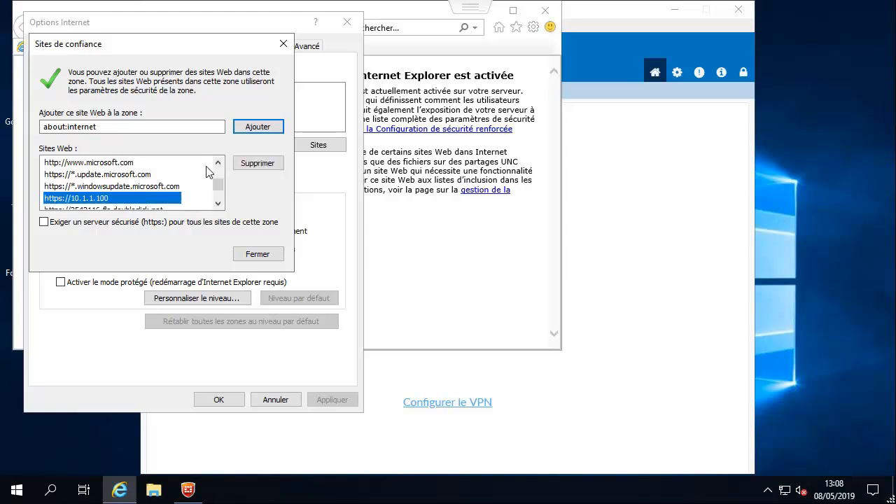
{"action": "mouse_move", "coordinate": [217, 163]}
{"action": "left_mouse_down"}
{"action": "mouse_move", "coordinate": [210, 213]}
{"action": "mouse_move", "coordinate": [217, 163]}
{"action": "left_mouse_up"}
{"action": "left_click_drag", "start_coordinate": [158, 128], "coordinate": [32, 135]}
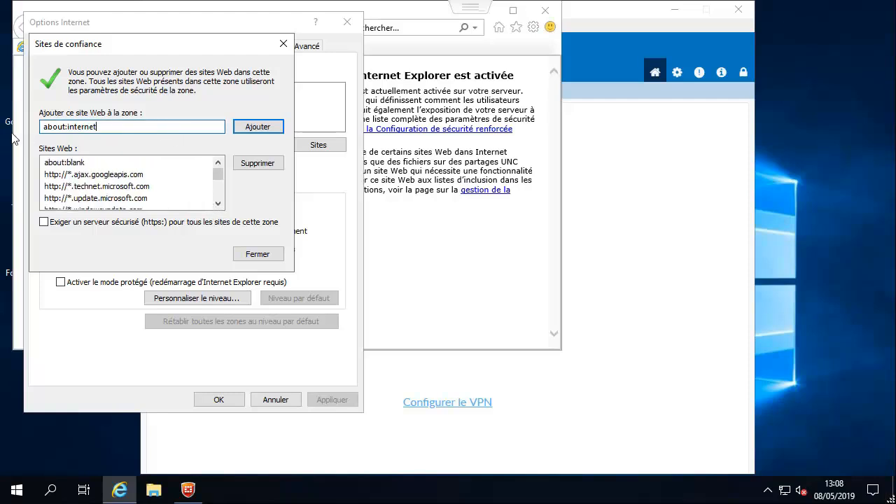
{"action": "key", "text": "BackSpace"}
{"action": "key", "text": "BackSpace"}
{"action": "key", "text": "BackSpace"}
{"action": "key", "text": "BackSpace"}
{"action": "key", "text": "BackSpace"}
{"action": "key", "text": "BackSpace"}
{"action": "key", "text": "BackSpace"}
{"action": "key", "text": "BackSpace"}
{"action": "key", "text": "BackSpace"}
{"action": "key", "text": "BackSpace"}
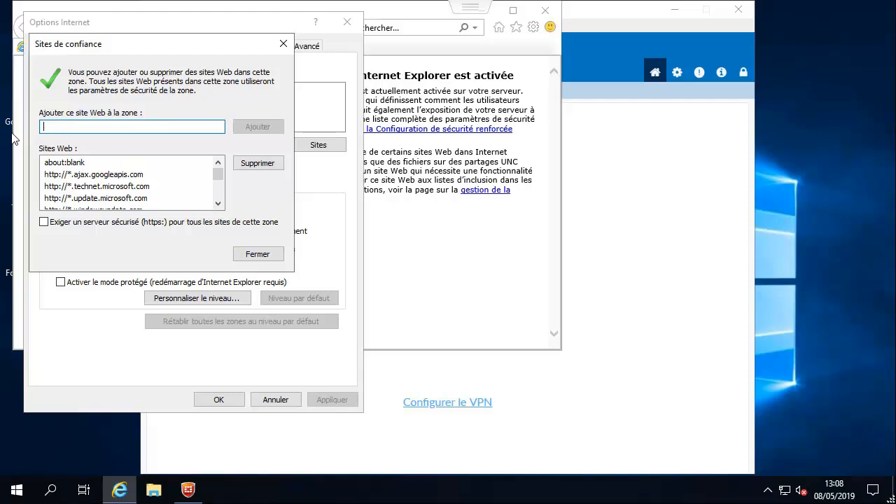
{"action": "type", "text": "https:"}
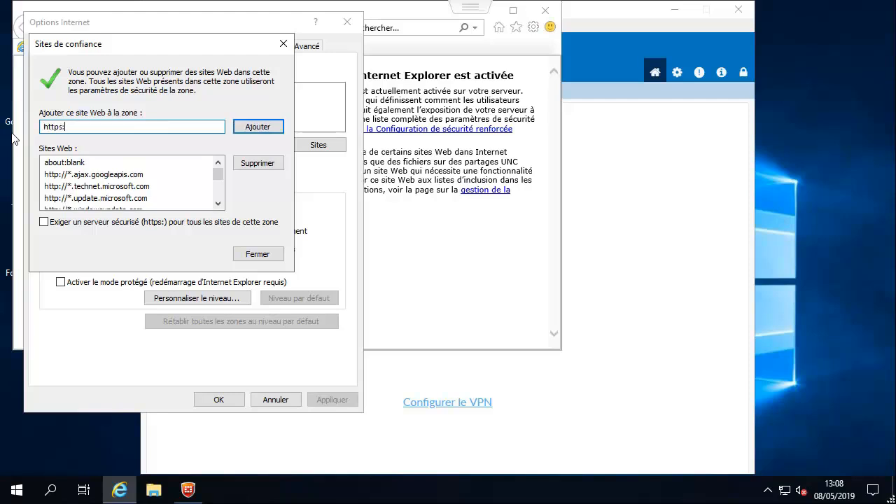
{"action": "type", "text": "//10.1.100:10443"}
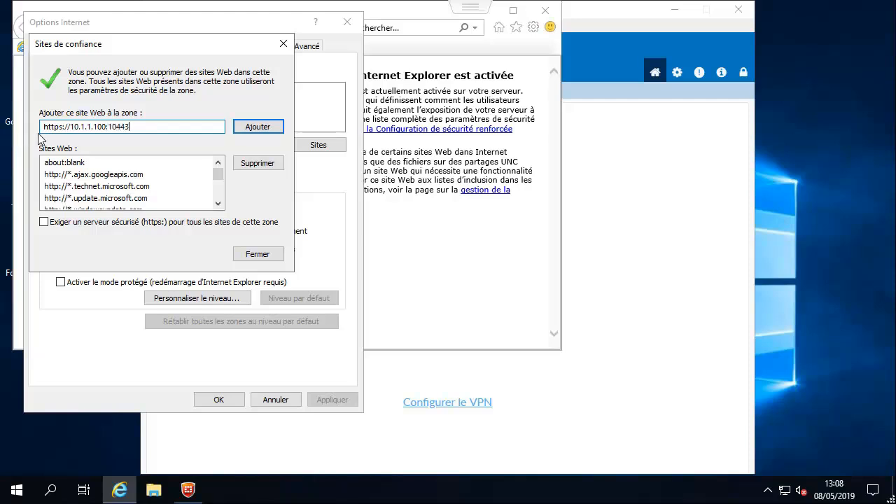
{"action": "left_click", "coordinate": [255, 127]}
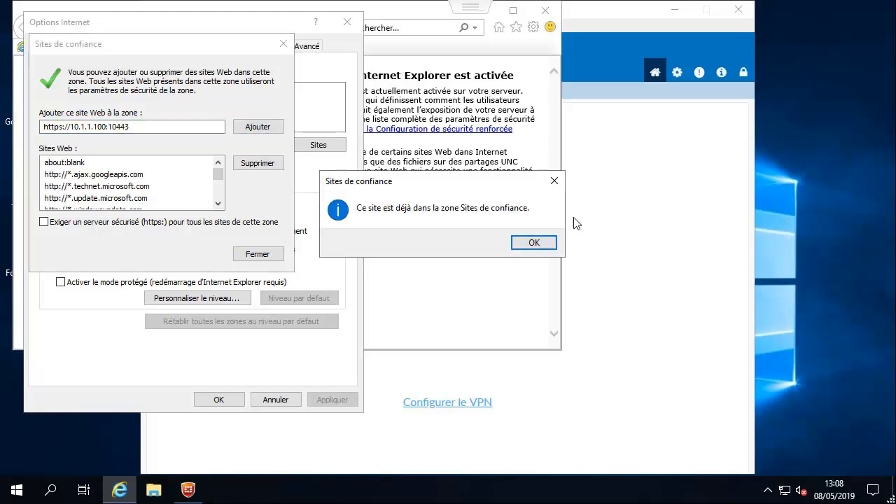
{"action": "left_click", "coordinate": [538, 242]}
{"action": "left_click", "coordinate": [270, 259]}
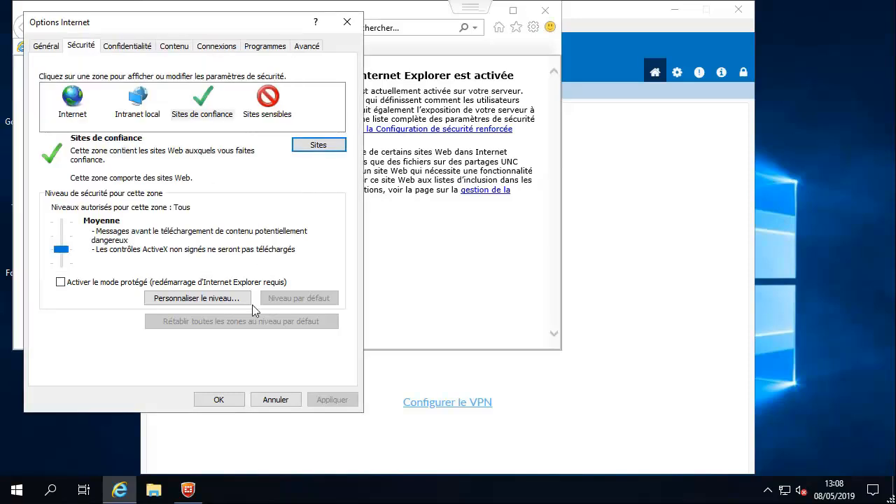
{"action": "left_click", "coordinate": [218, 403]}
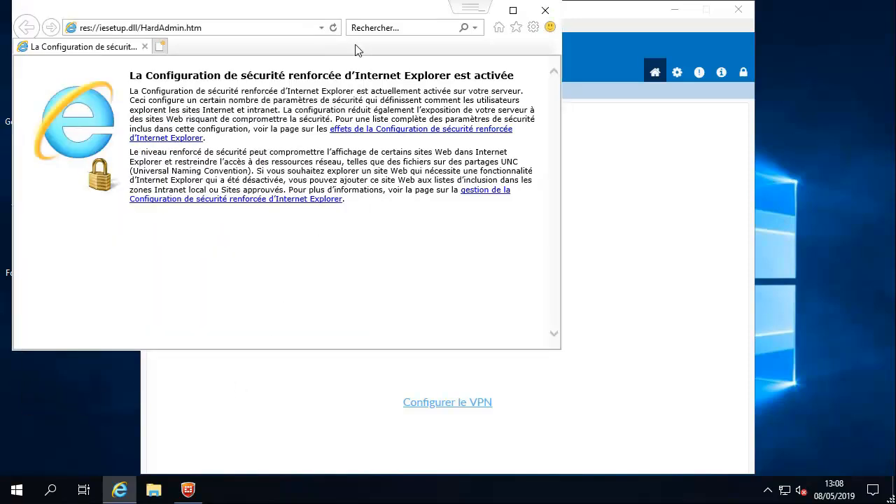
- Close Internet Explorer and define SSL VPN Fortigate_Londre: gateway 10.1.1.100, custom port 10443
{"action": "left_click", "coordinate": [550, 10]}
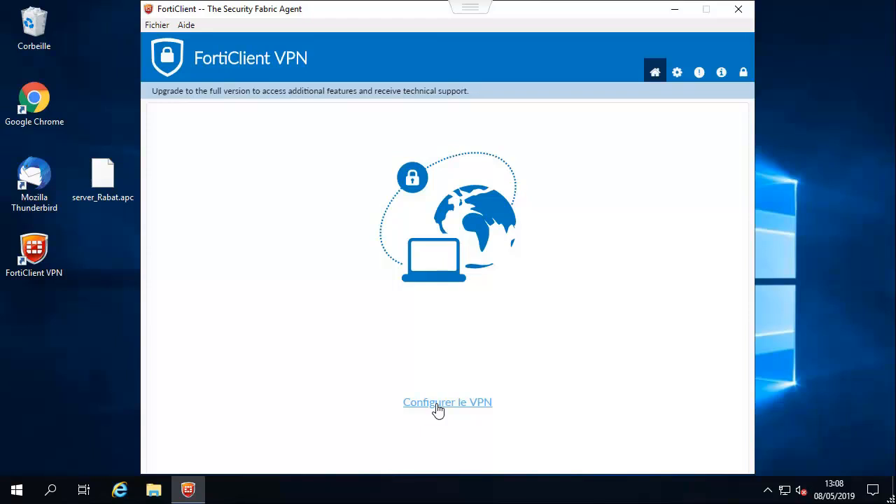
{"action": "left_click", "coordinate": [438, 408]}
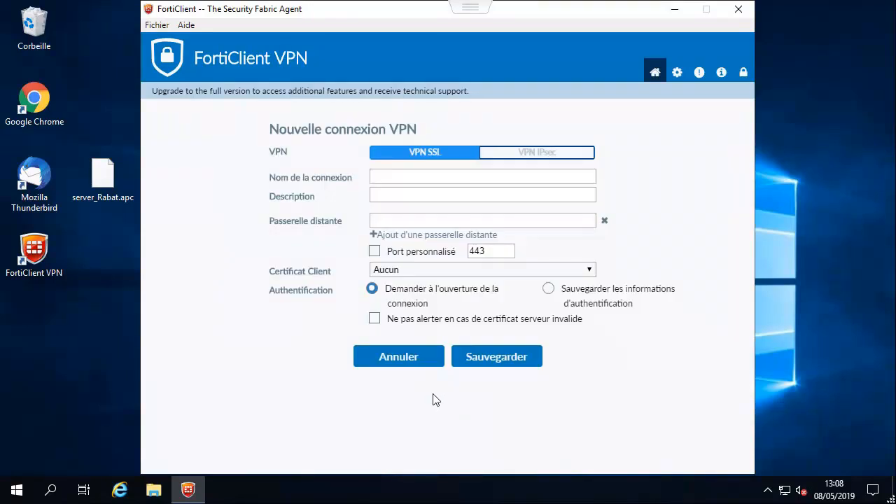
{"action": "left_click", "coordinate": [411, 182]}
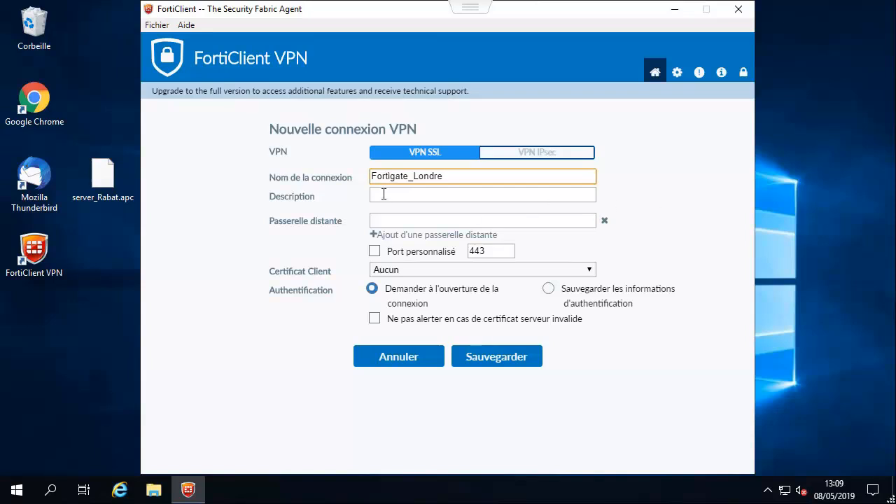
{"action": "left_click", "coordinate": [380, 220]}
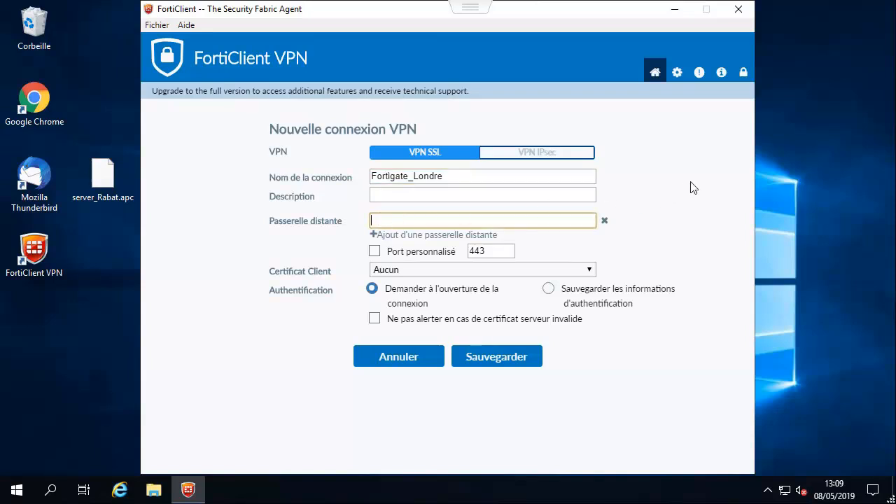
{"action": "type", "text": "10.1.1.100"}
{"action": "left_click", "coordinate": [376, 252]}
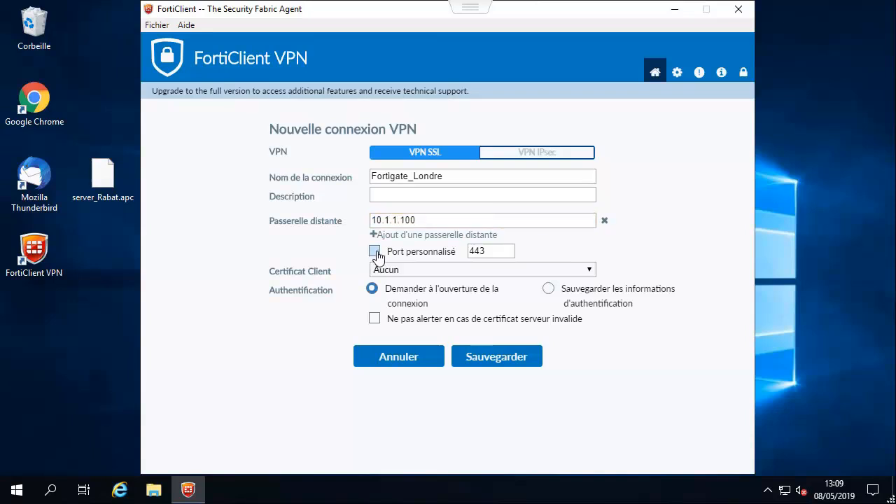
{"action": "left_click", "coordinate": [469, 251]}
{"action": "type", "text": "10"}
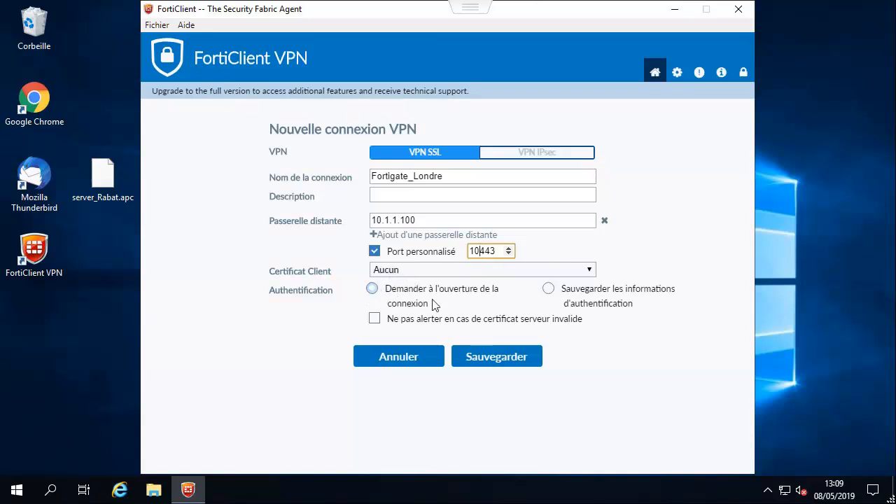
{"action": "left_click", "coordinate": [480, 304]}
{"action": "left_click", "coordinate": [485, 359]}
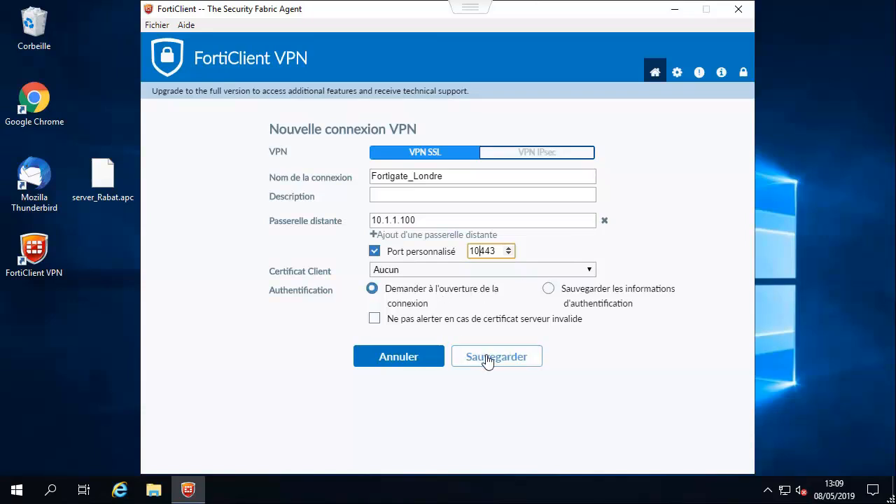
- Save Fortigate_Londre, connect with the VPN username and password, and accept the certificate alert
{"action": "left_click", "coordinate": [488, 360]}
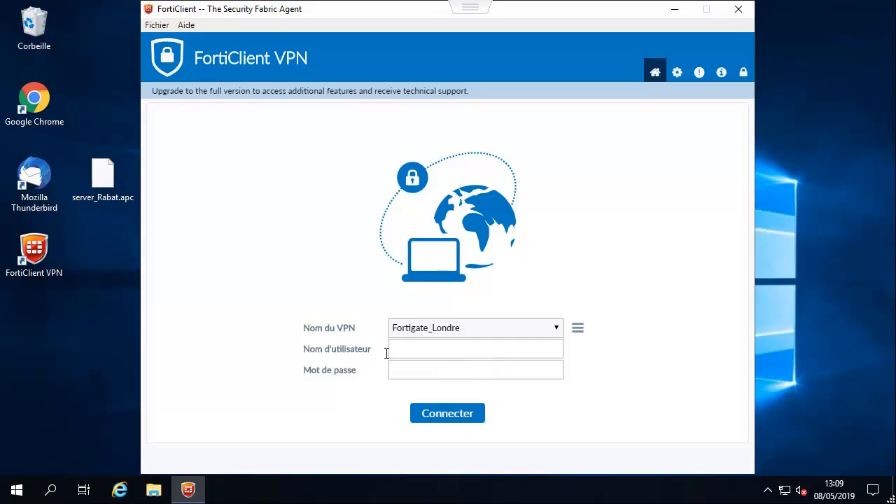
{"action": "left_click", "coordinate": [421, 349]}
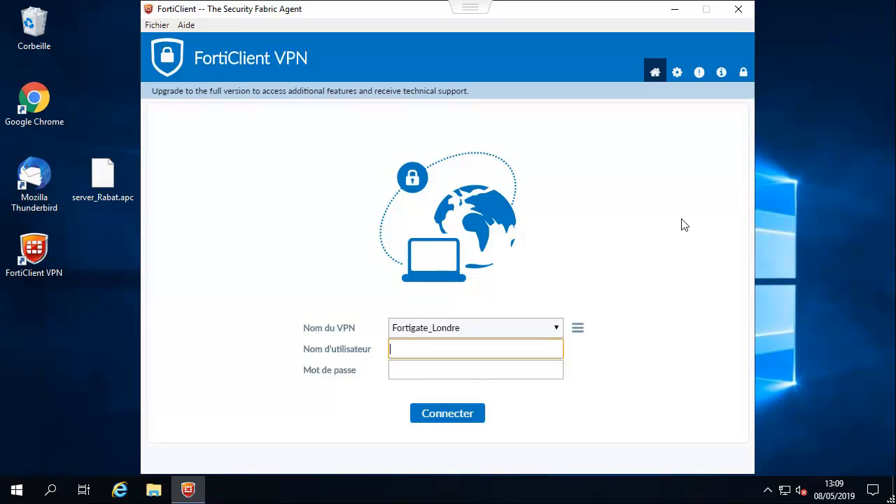
{"action": "key", "text": "Tab"}
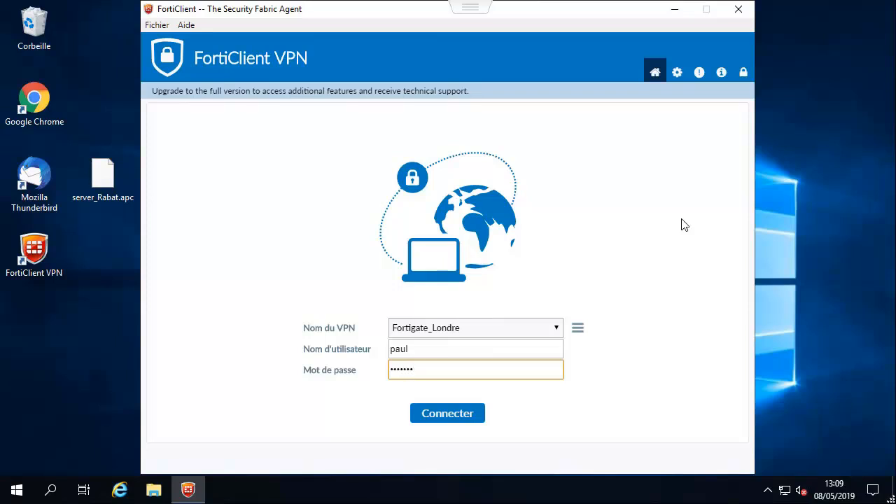
{"action": "key", "text": "Return"}
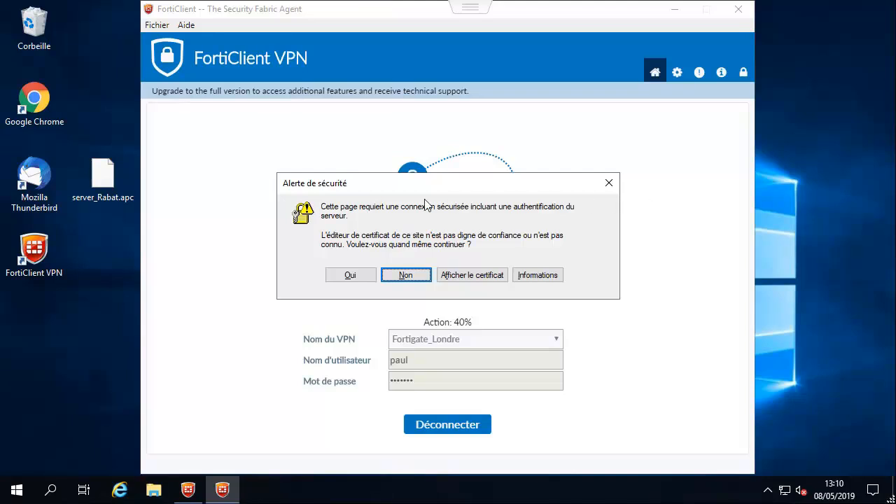
{"action": "left_click", "coordinate": [350, 276]}
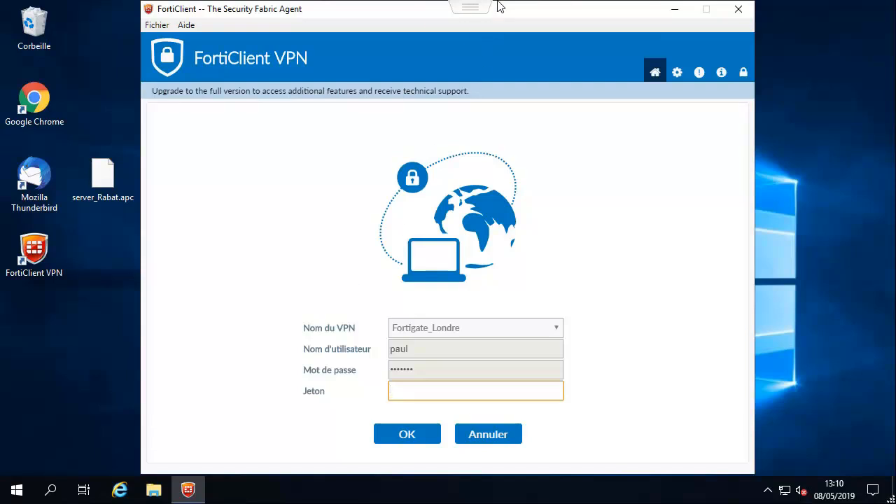
{"action": "mouse_move", "coordinate": [497, 0]}
{"action": "left_click", "coordinate": [449, 49]}
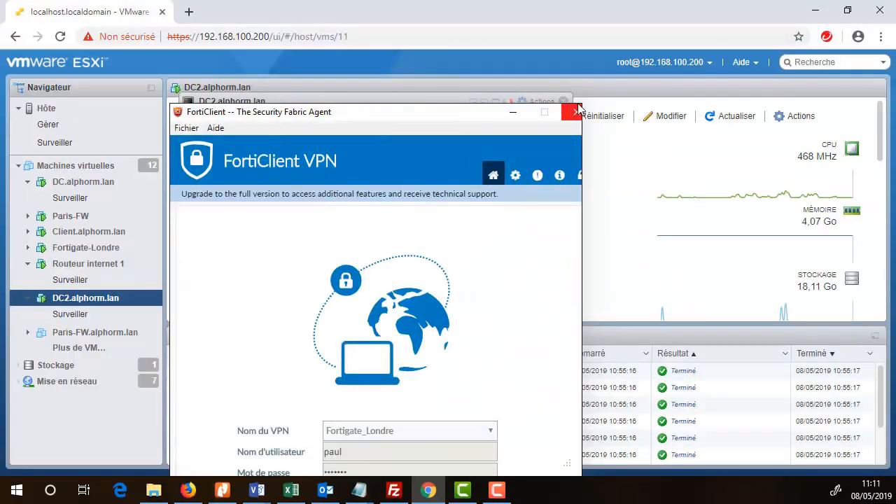
- Close the DC2 console and open the DC.alphorm.lan console in full screen
{"action": "left_click", "coordinate": [578, 100]}
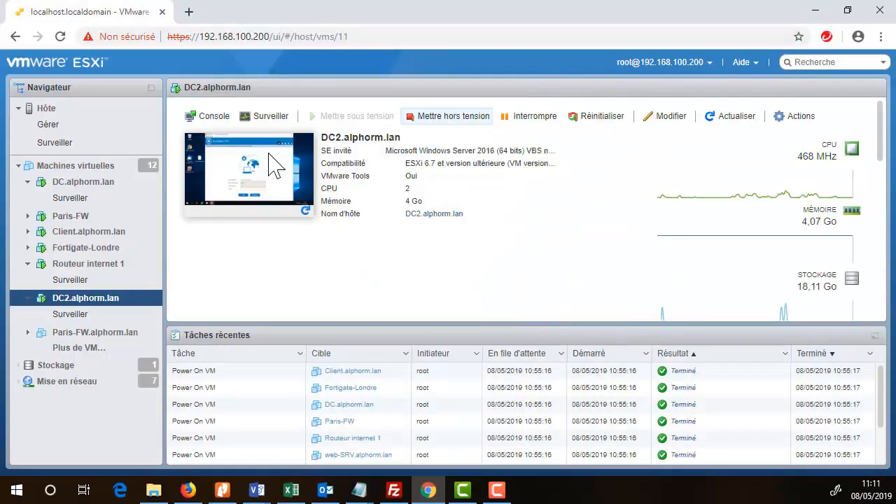
{"action": "left_click", "coordinate": [47, 183]}
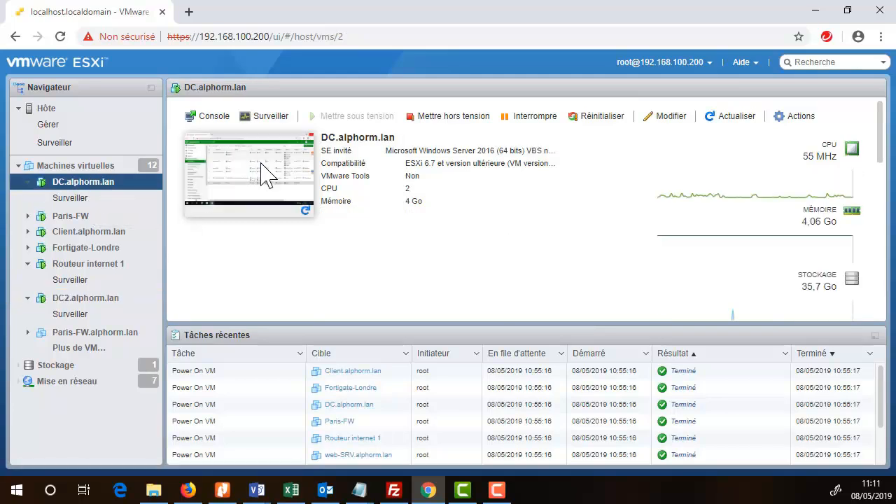
{"action": "left_click", "coordinate": [264, 176]}
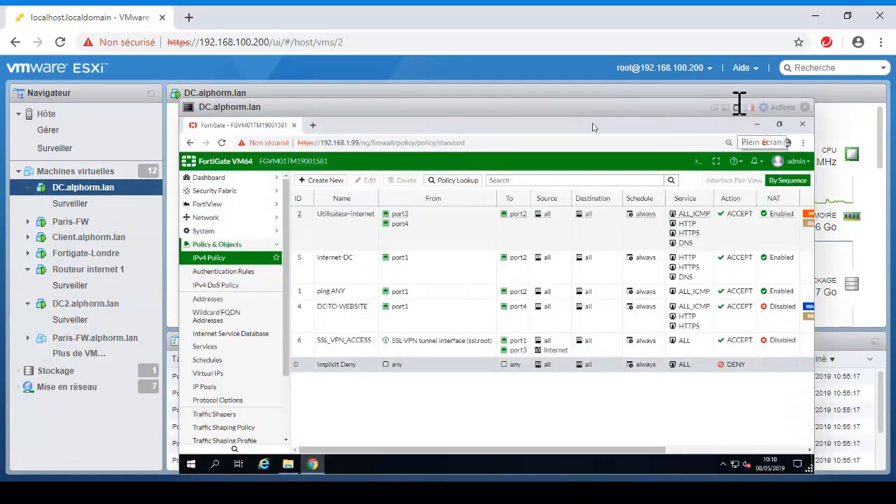
{"action": "left_click", "coordinate": [739, 105]}
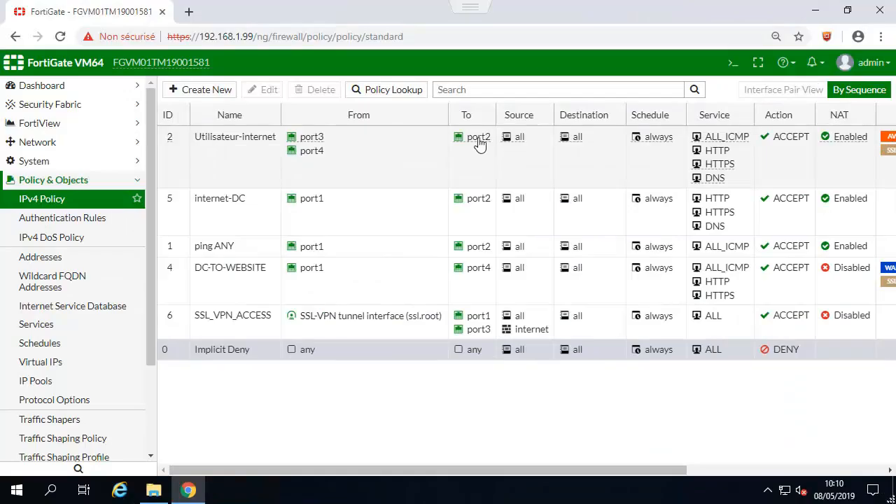
- In User Definition, edit the FortiToken user and switch off two-factor authentication
{"action": "left_click", "coordinate": [80, 184]}
{"action": "left_click", "coordinate": [68, 236]}
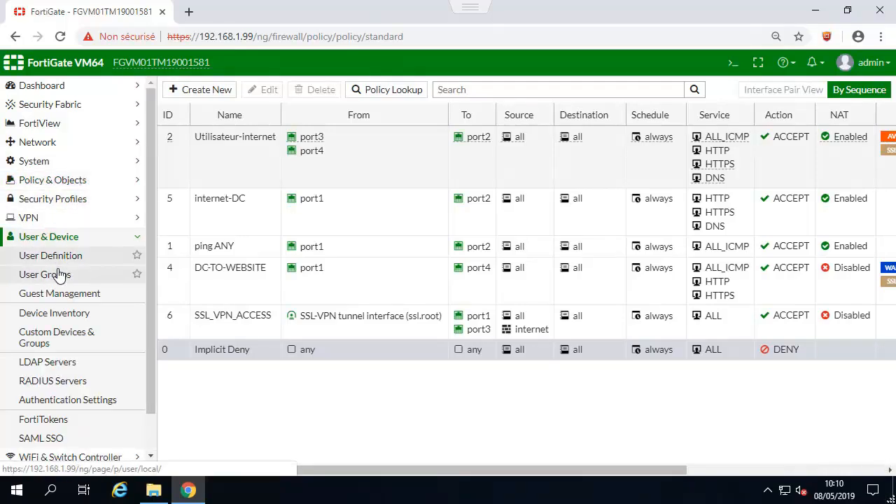
{"action": "left_click", "coordinate": [60, 258]}
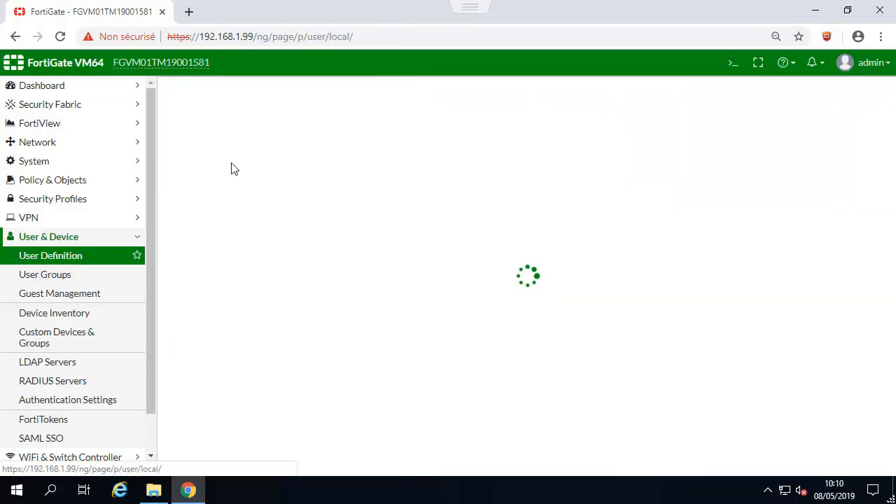
{"action": "left_click", "coordinate": [199, 160]}
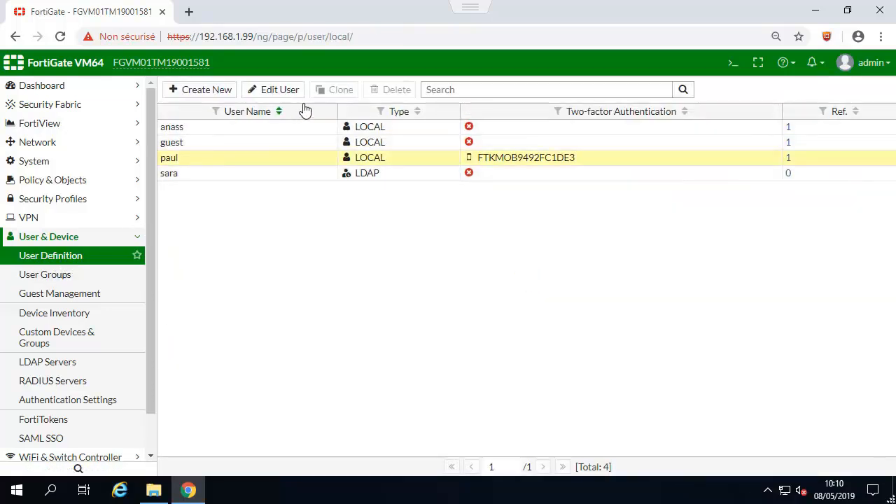
{"action": "left_click", "coordinate": [286, 91]}
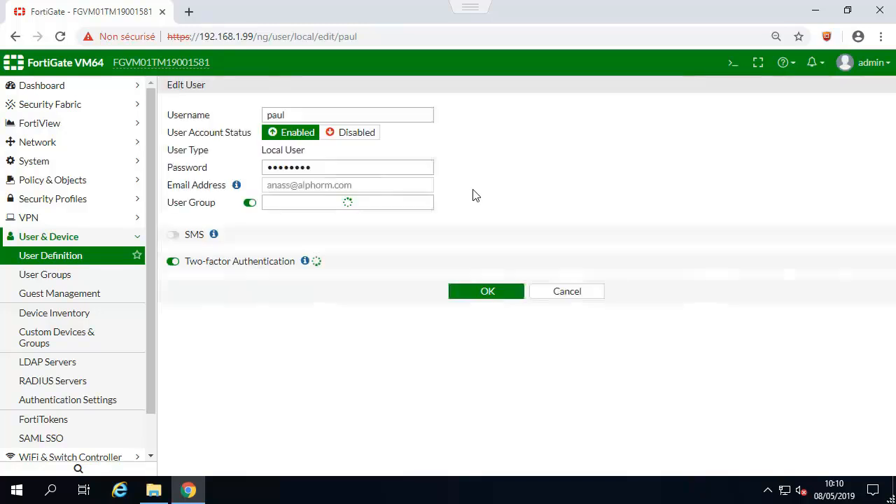
{"action": "left_click", "coordinate": [173, 276]}
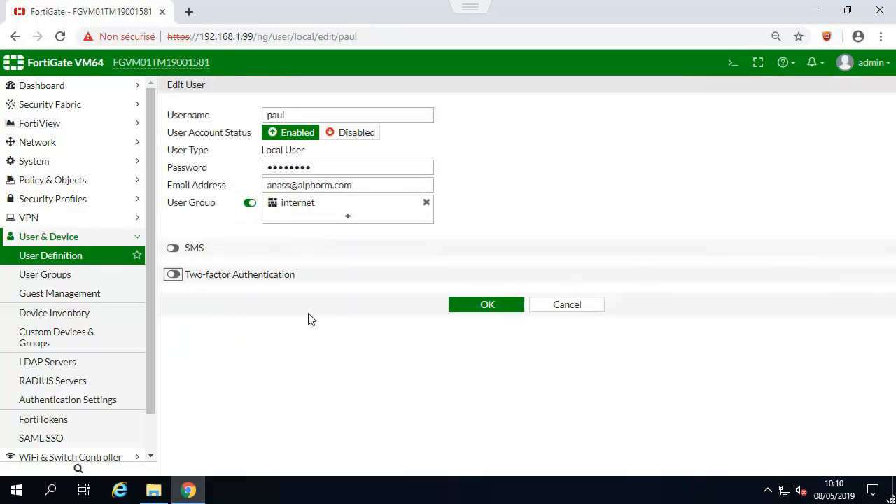
{"action": "left_click", "coordinate": [502, 306]}
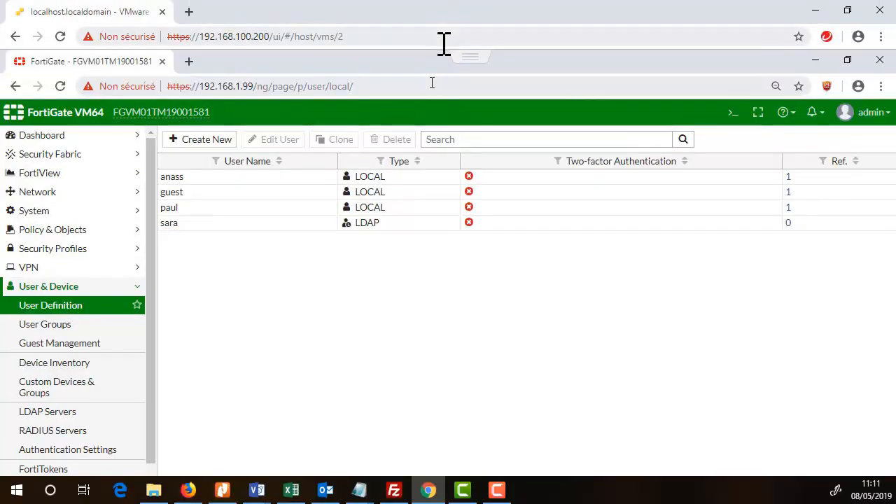
- Switch to the DC2.alphorm.lan console in full screen, close FortiClient, and relaunch FortiClient VPN
{"action": "left_click", "coordinate": [471, 57]}
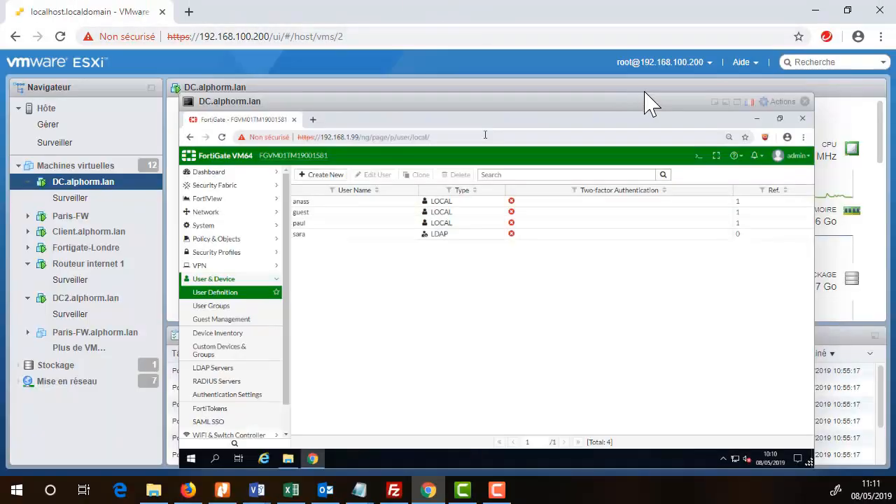
{"action": "left_click", "coordinate": [807, 101]}
{"action": "left_click", "coordinate": [77, 299]}
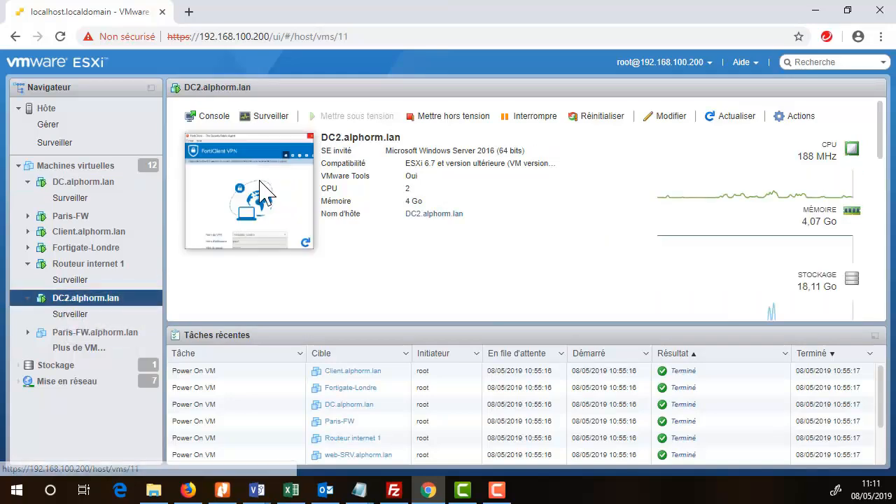
{"action": "left_click", "coordinate": [300, 193]}
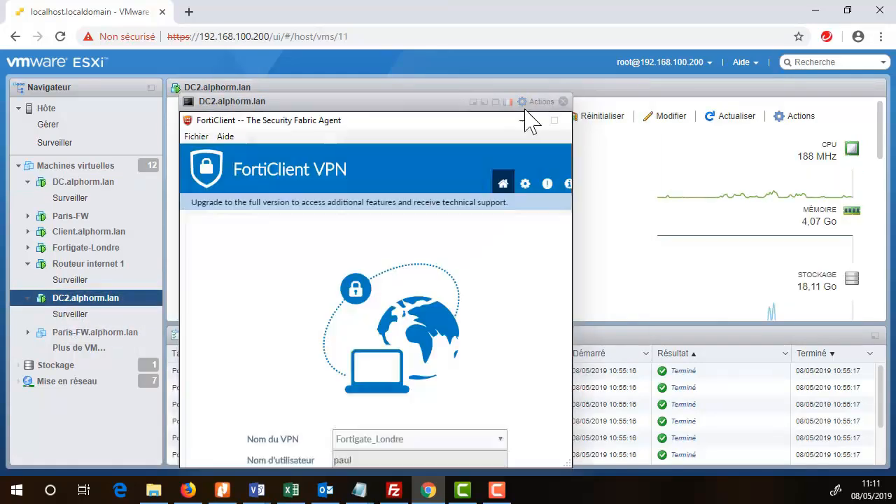
{"action": "left_click", "coordinate": [498, 102]}
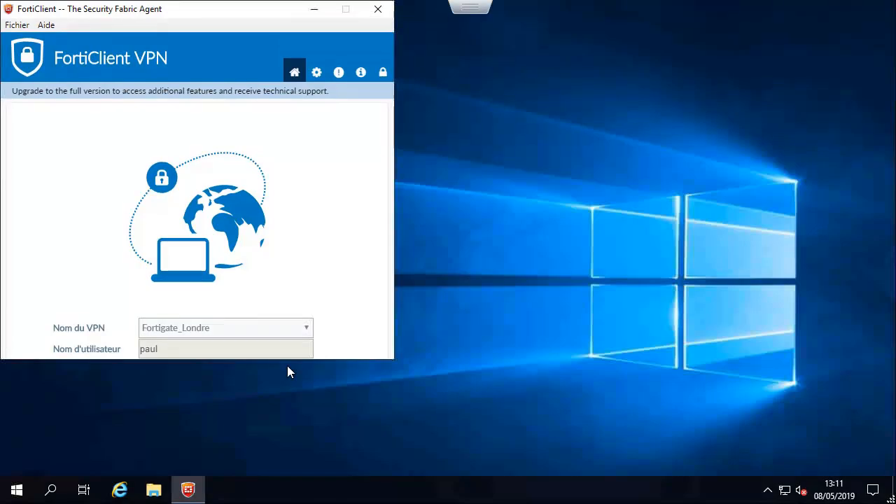
{"action": "left_click", "coordinate": [386, 15]}
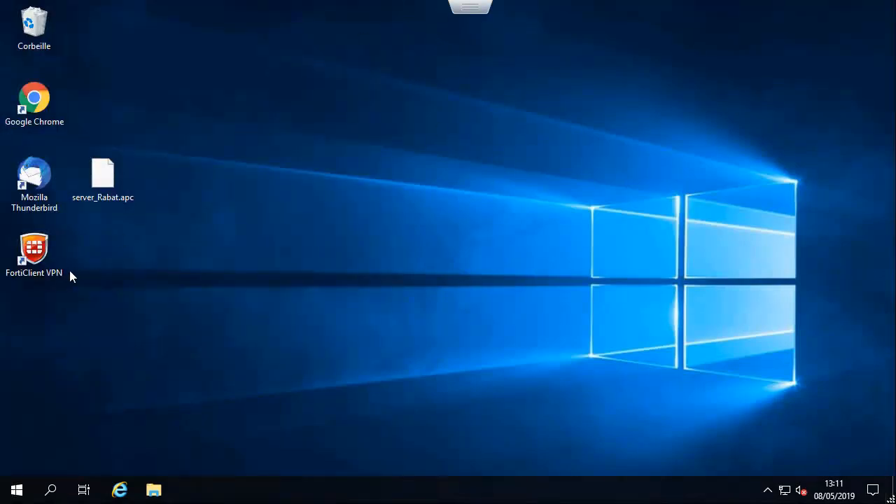
{"action": "double_click", "coordinate": [34, 252]}
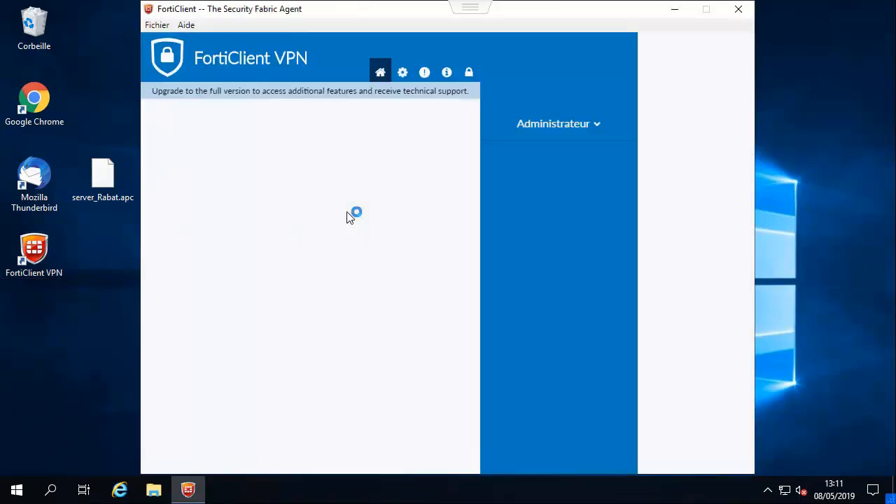
- Connect FortiClient SSL-VPN to Fortigate_Londre as user paul with the account password
{"action": "left_click", "coordinate": [442, 343]}
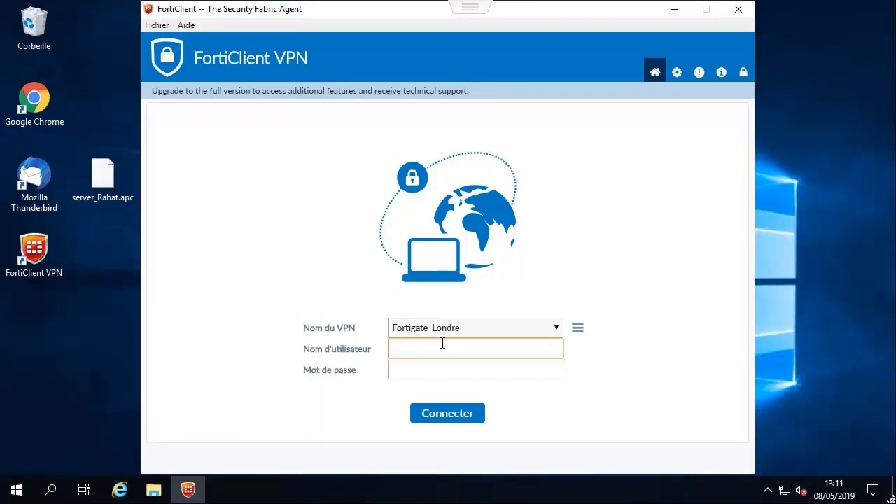
{"action": "type", "text": "paul"}
{"action": "key", "text": "Tab"}
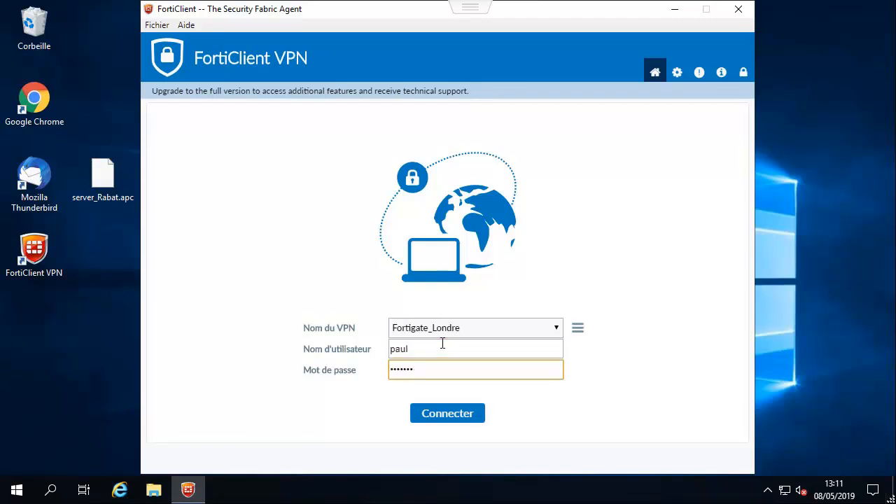
{"action": "key", "text": "Return"}
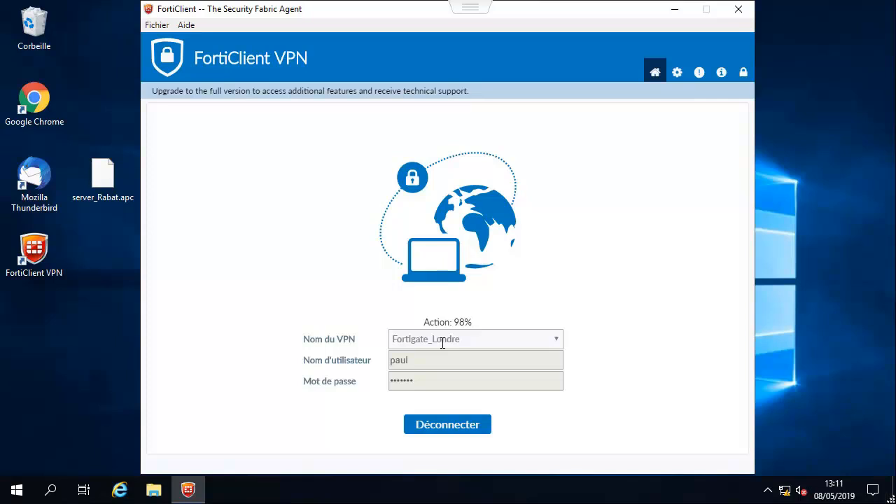
- Launch a Command Prompt through Windows search with cmd
{"action": "left_click", "coordinate": [50, 489]}
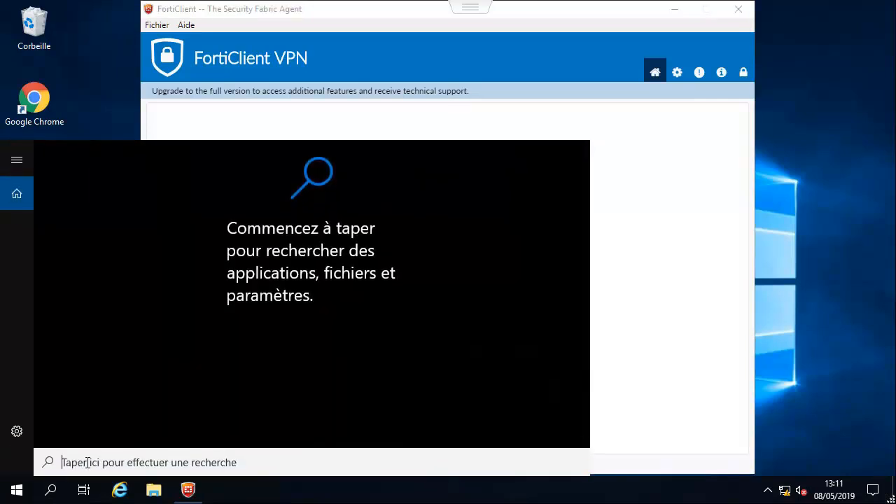
{"action": "type", "text": "cmd"}
{"action": "key", "text": "Return"}
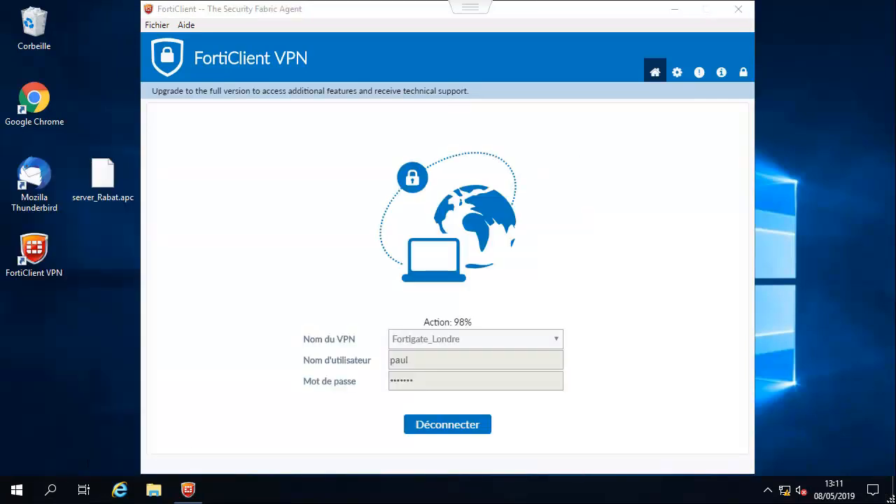
- Run a continuous ping to 192.168.1.99 and confirm replies while the VPN is up
{"action": "type", "text": "pi"}
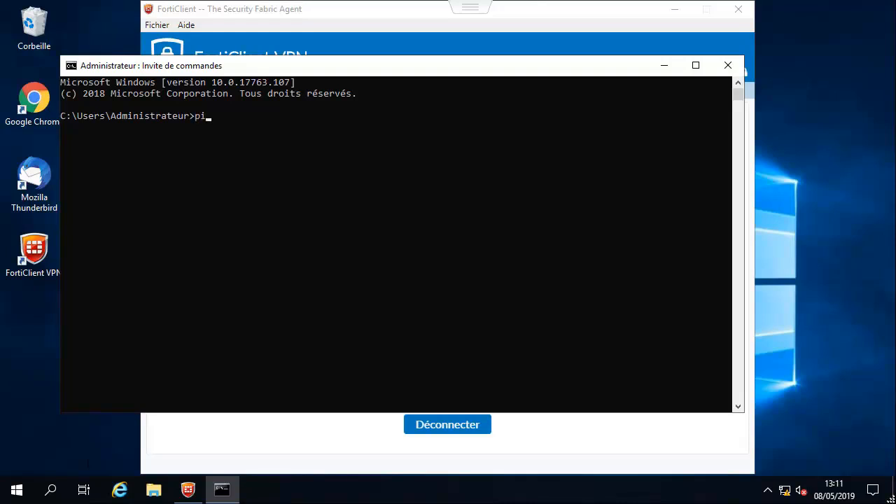
{"action": "type", "text": "ng 192.168.1.99 -t"}
{"action": "key", "text": "Return"}
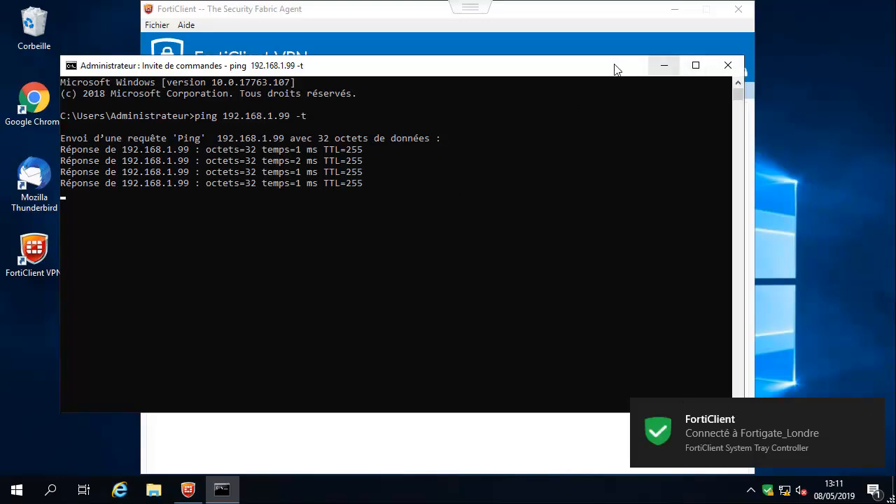
{"action": "left_click_drag", "start_coordinate": [616, 66], "coordinate": [530, 183]}
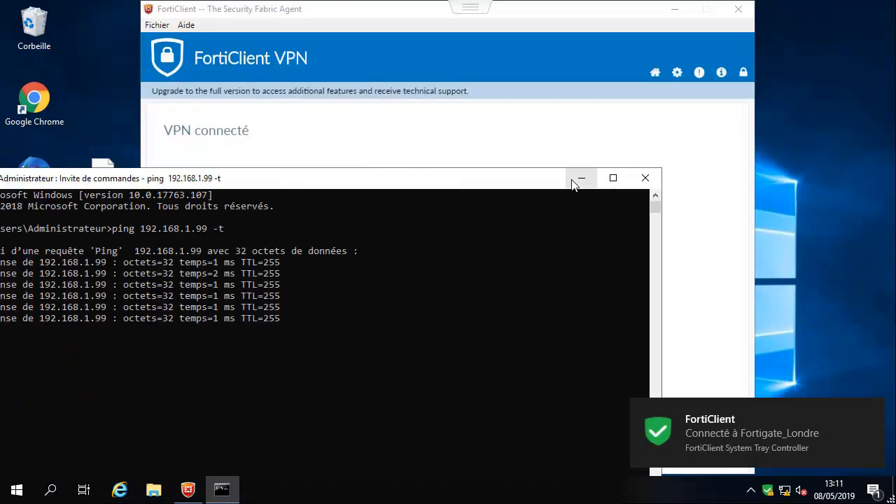
{"action": "left_click", "coordinate": [575, 180]}
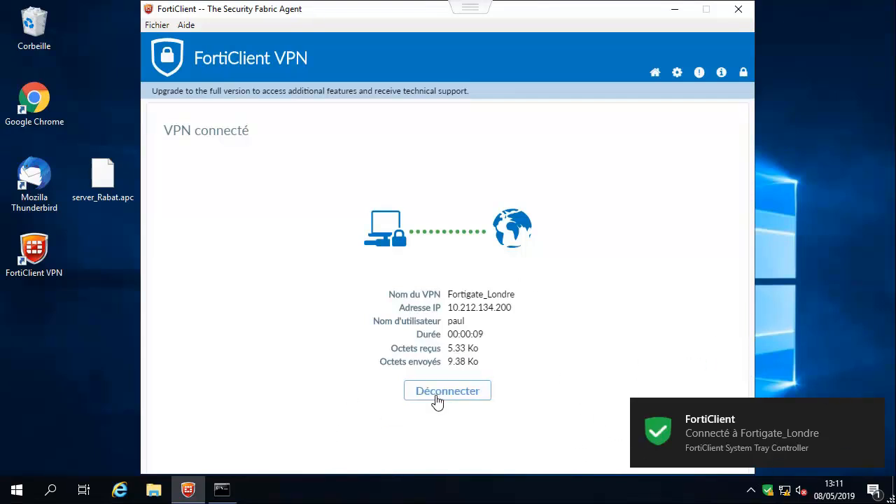
- Disconnect the FortiClient VPN and watch the ping to 192.168.1.99 start failing
{"action": "left_click", "coordinate": [221, 493]}
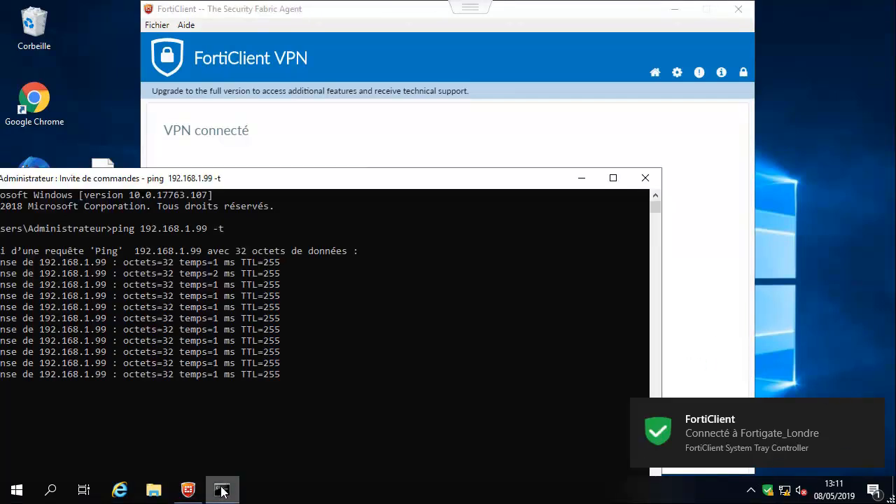
{"action": "left_click", "coordinate": [582, 179]}
{"action": "left_click", "coordinate": [436, 391]}
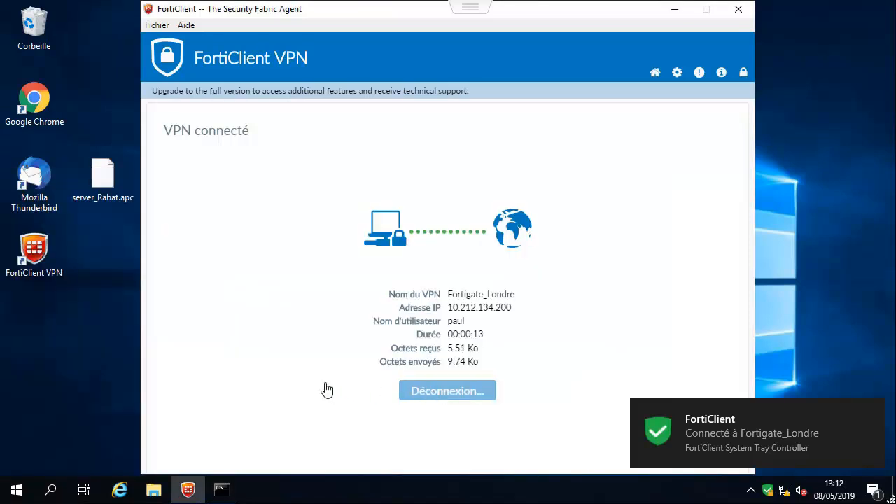
{"action": "left_click", "coordinate": [221, 490]}
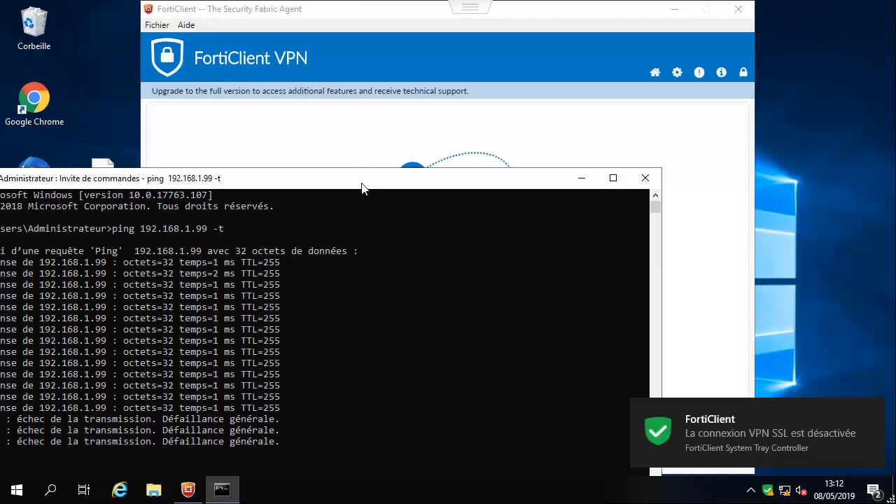
- Reconnect the VPN as paul and watch the ping to 192.168.1.99 reply again
{"action": "left_click_drag", "start_coordinate": [467, 115], "coordinate": [474, 104]}
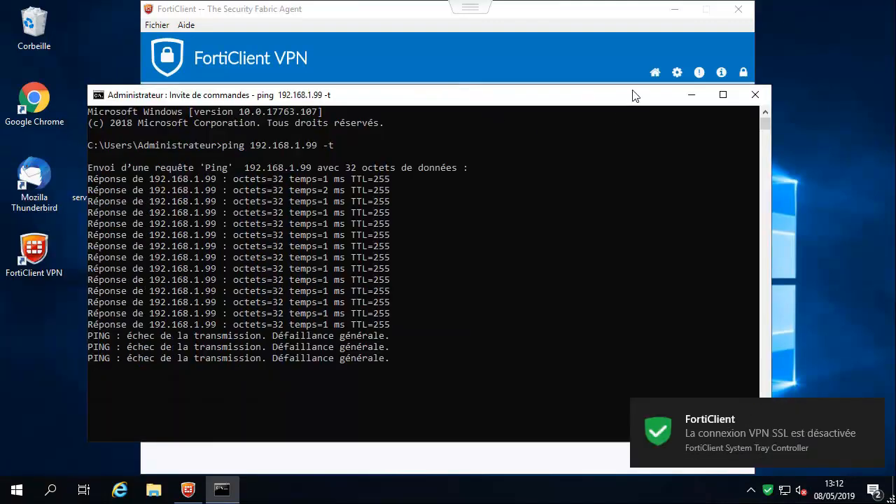
{"action": "left_click", "coordinate": [696, 101]}
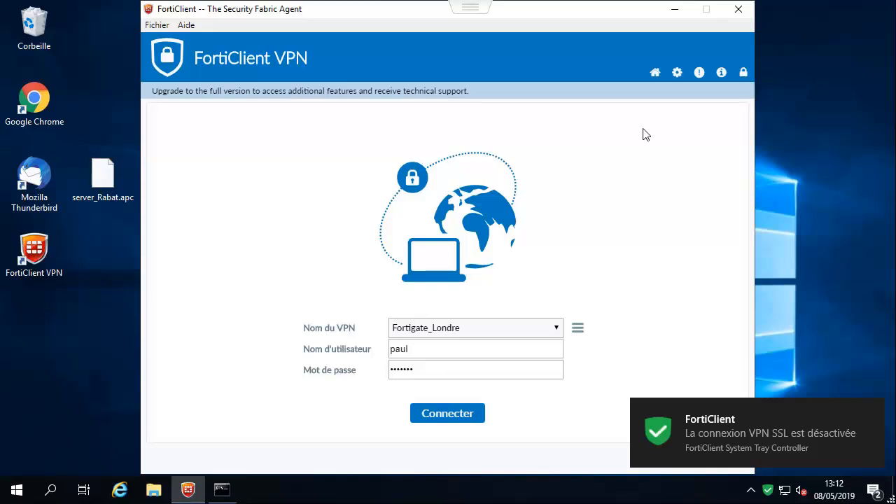
{"action": "left_click", "coordinate": [434, 417]}
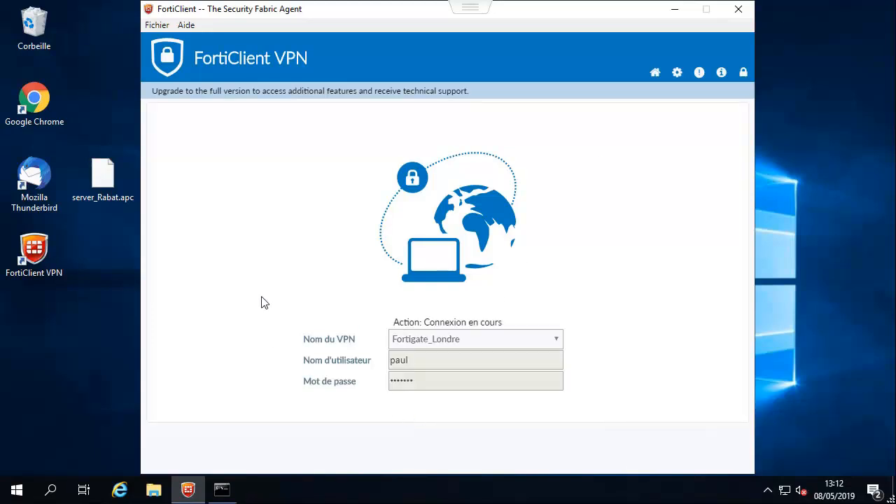
{"action": "left_click", "coordinate": [234, 497]}
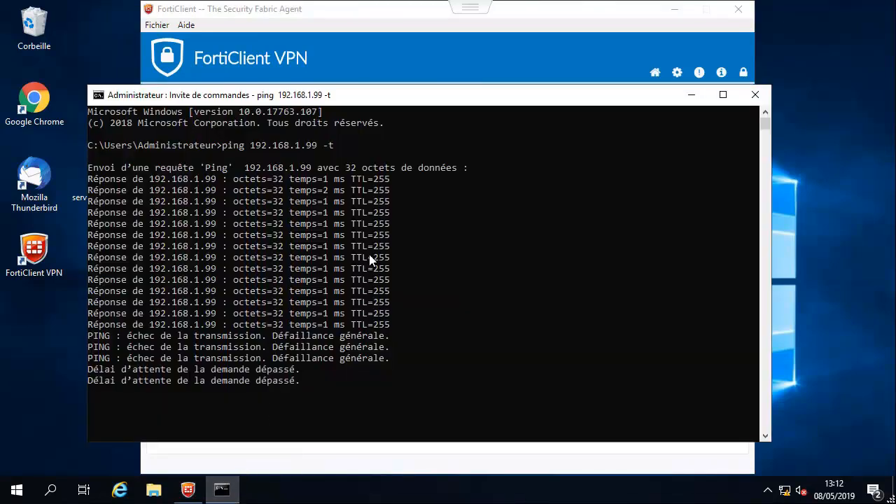
- Briefly open and close Internet Explorer, then exit the full-screen VM console
{"action": "left_click_drag", "start_coordinate": [358, 95], "coordinate": [387, 131]}
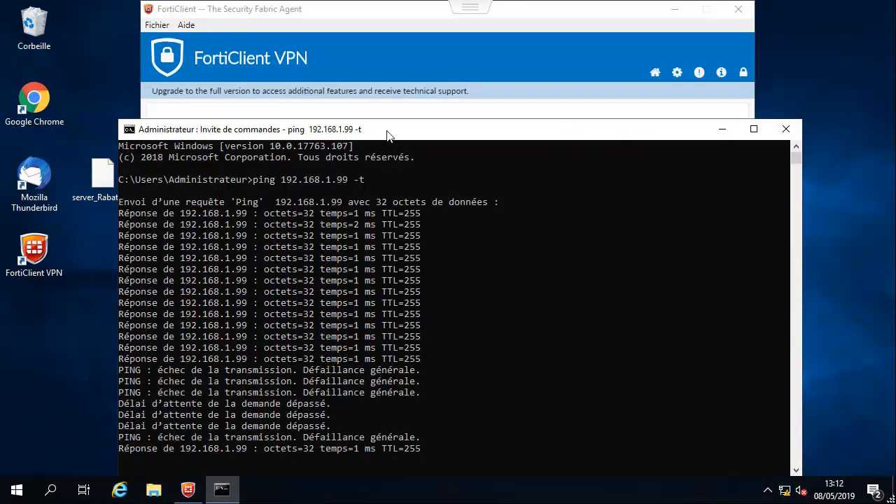
{"action": "left_click", "coordinate": [120, 491]}
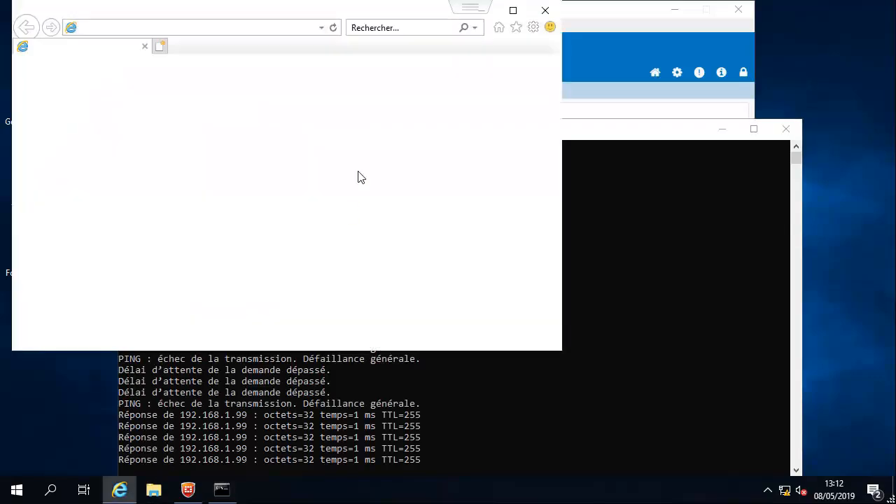
{"action": "left_click", "coordinate": [534, 16]}
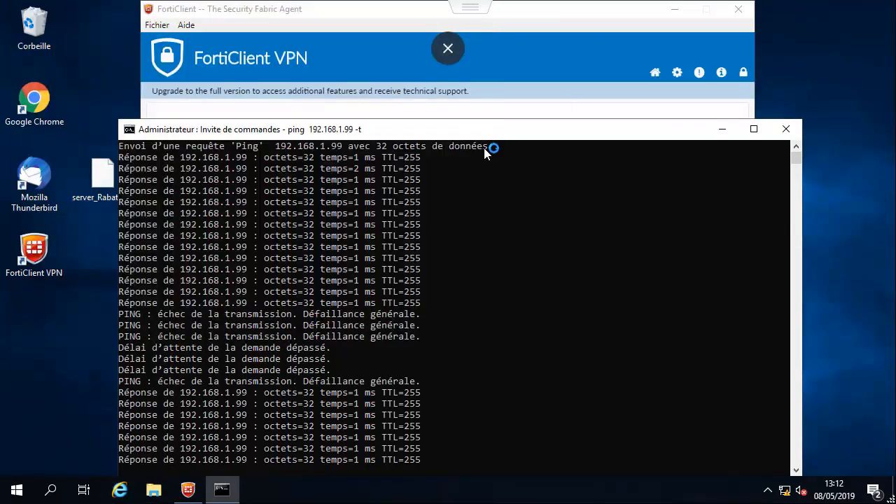
{"action": "left_click_drag", "start_coordinate": [508, 137], "coordinate": [520, 98]}
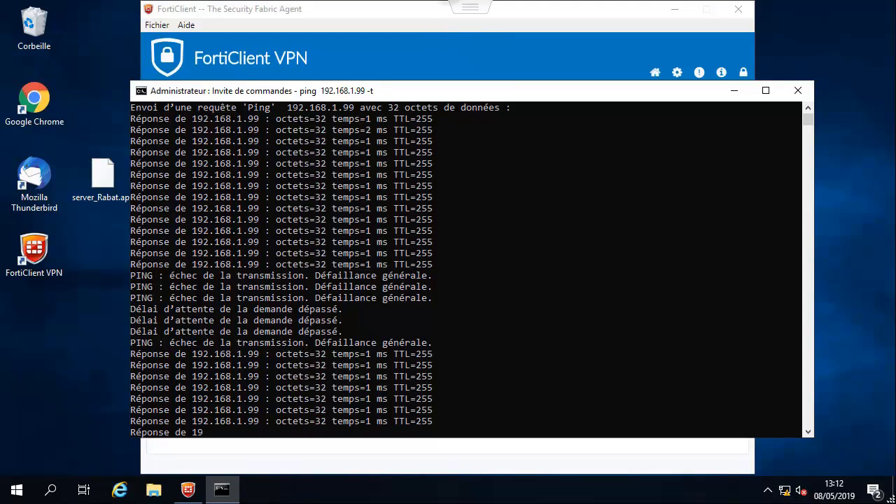
{"action": "left_click", "coordinate": [735, 92]}
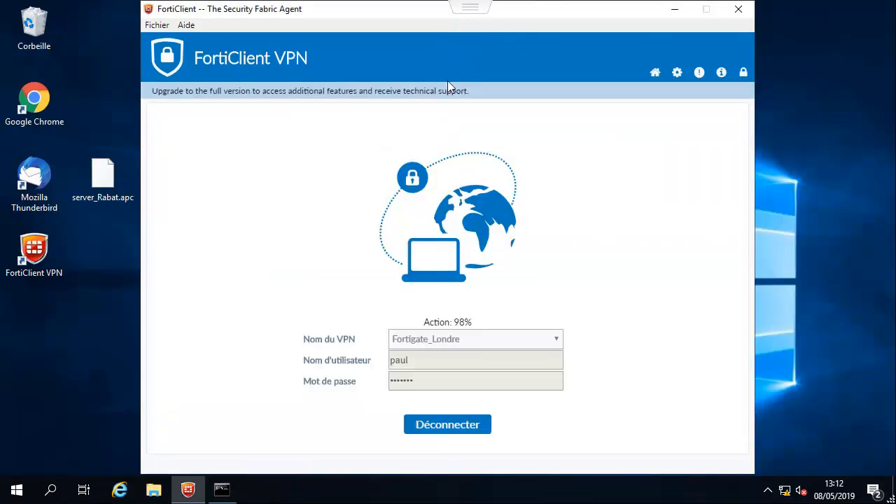
{"action": "left_click", "coordinate": [462, 8]}
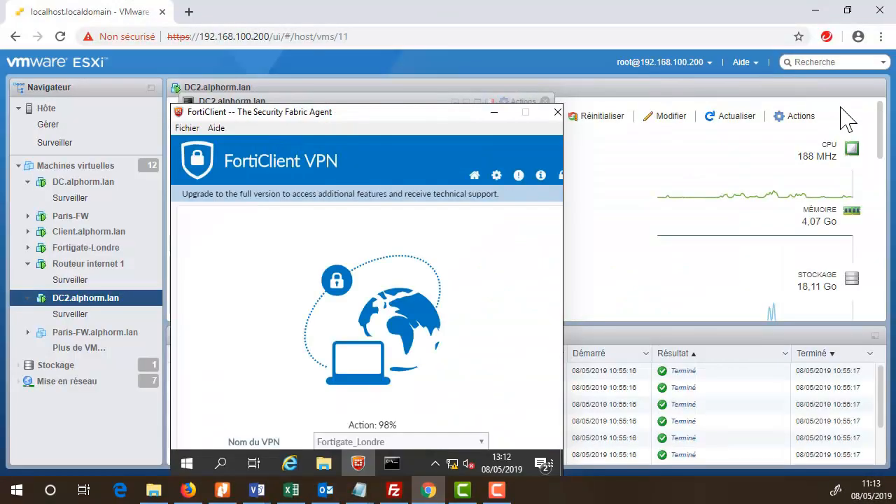
- Close the client VM console and show DC.alphorm.lan's console full screen
{"action": "left_click", "coordinate": [561, 100]}
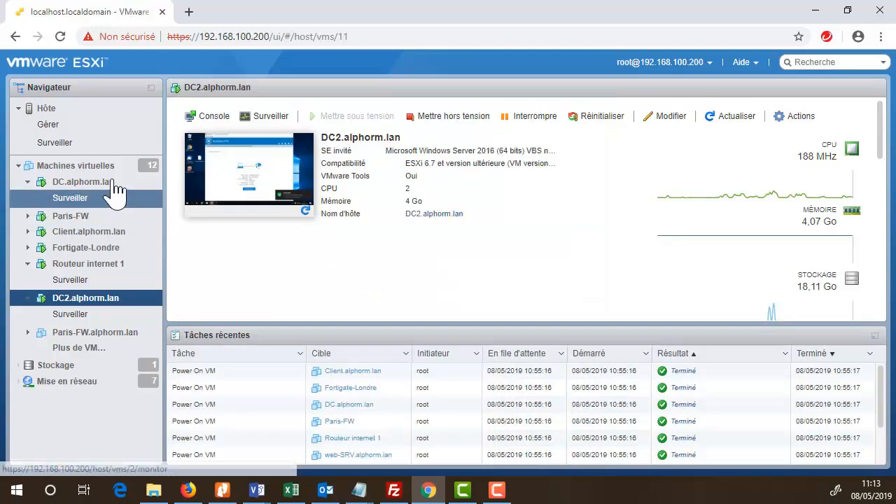
{"action": "left_click", "coordinate": [113, 183]}
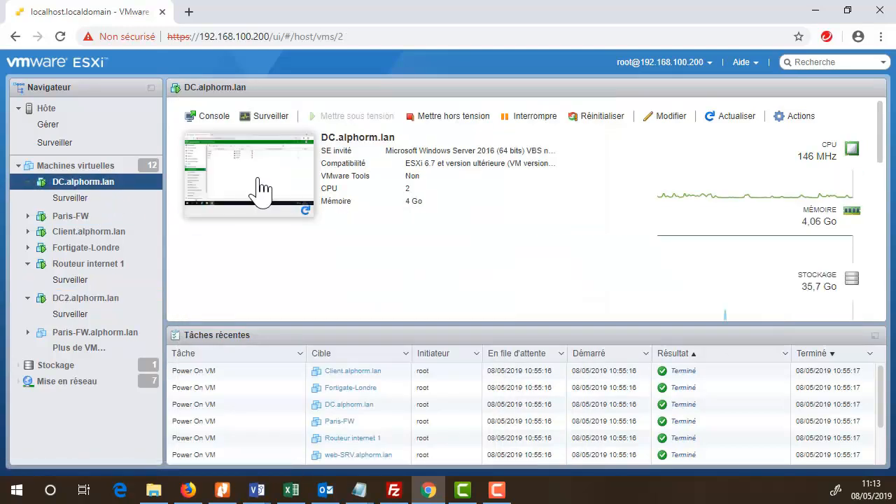
{"action": "left_click", "coordinate": [260, 189]}
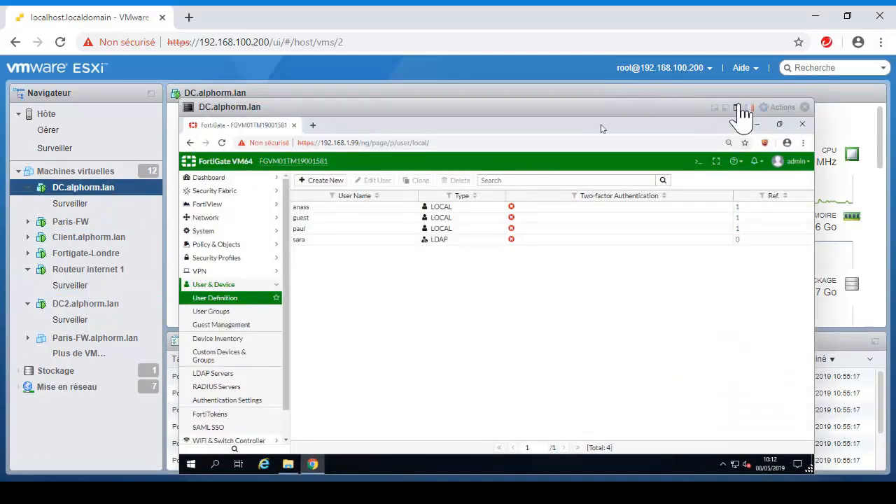
{"action": "left_click", "coordinate": [737, 109]}
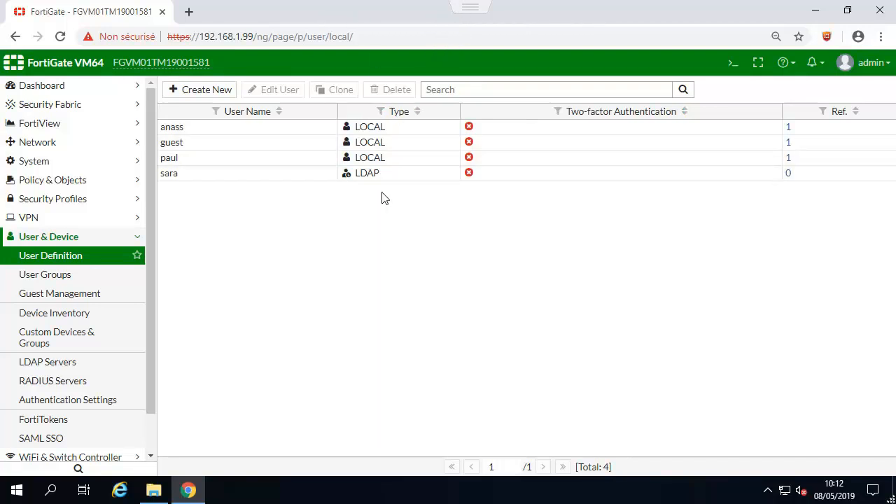